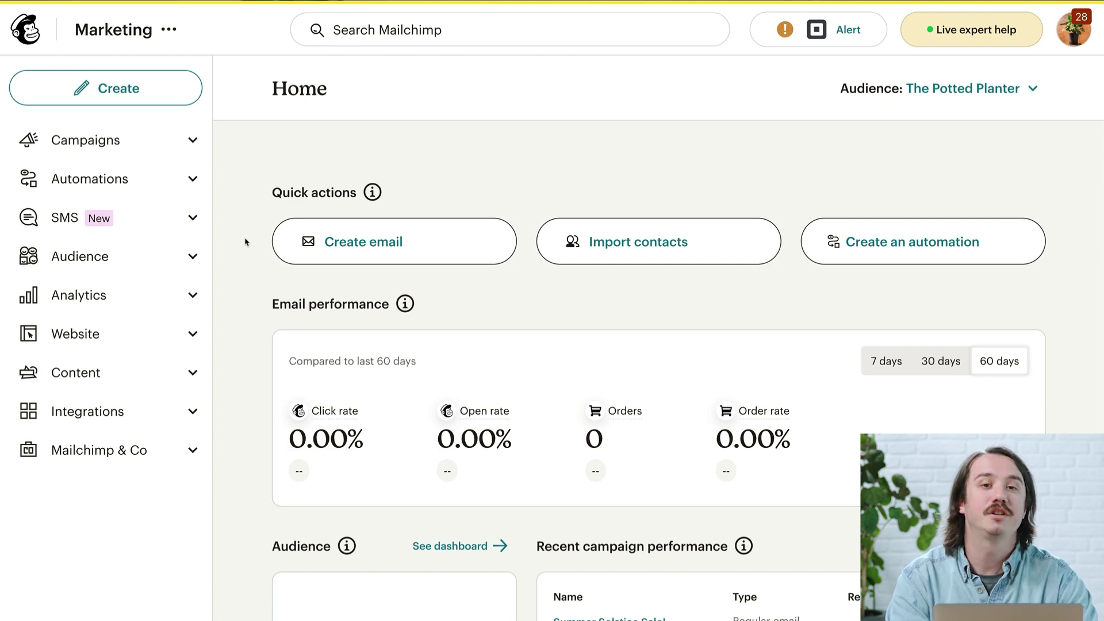
# Find Transactional email under Automations, review its plans and help article, and launch the app
pyautogui.click(191, 179)
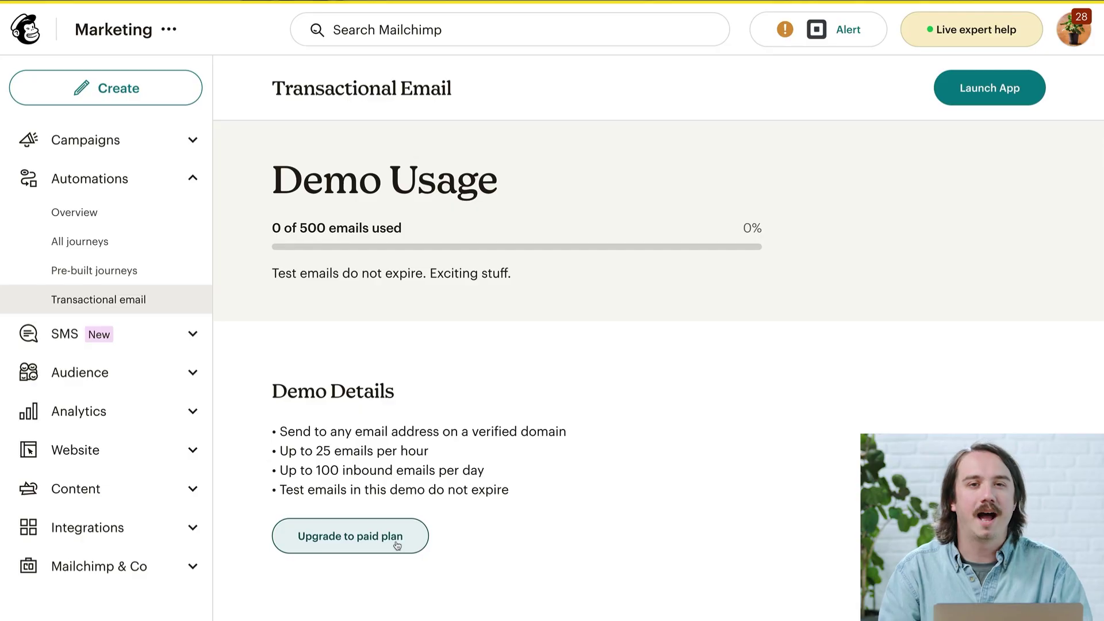
pyautogui.click(396, 545)
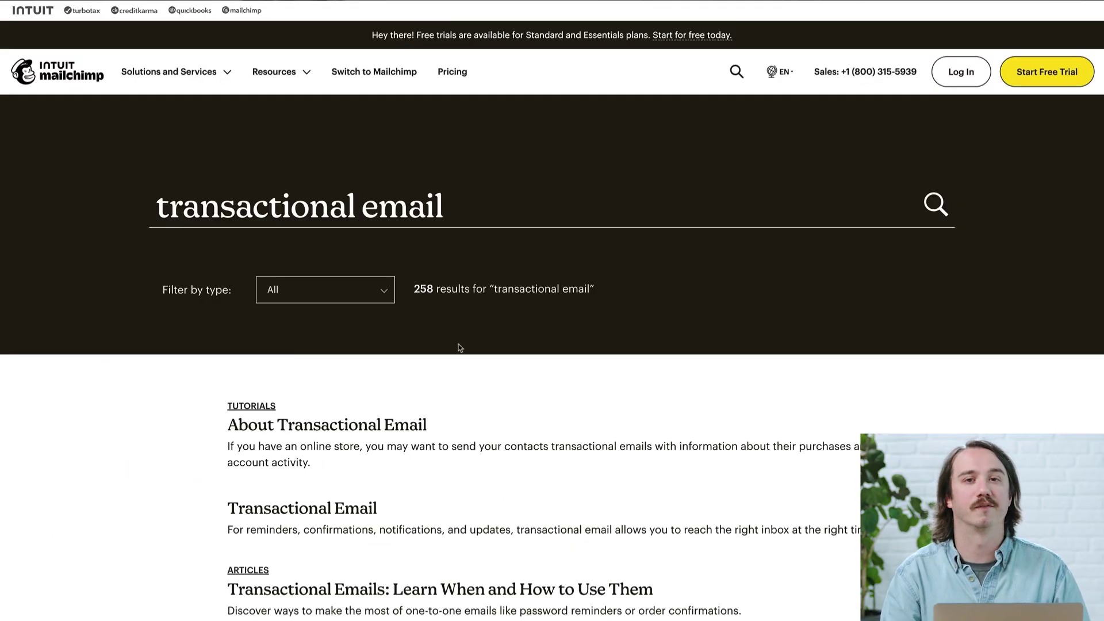
pyautogui.click(412, 429)
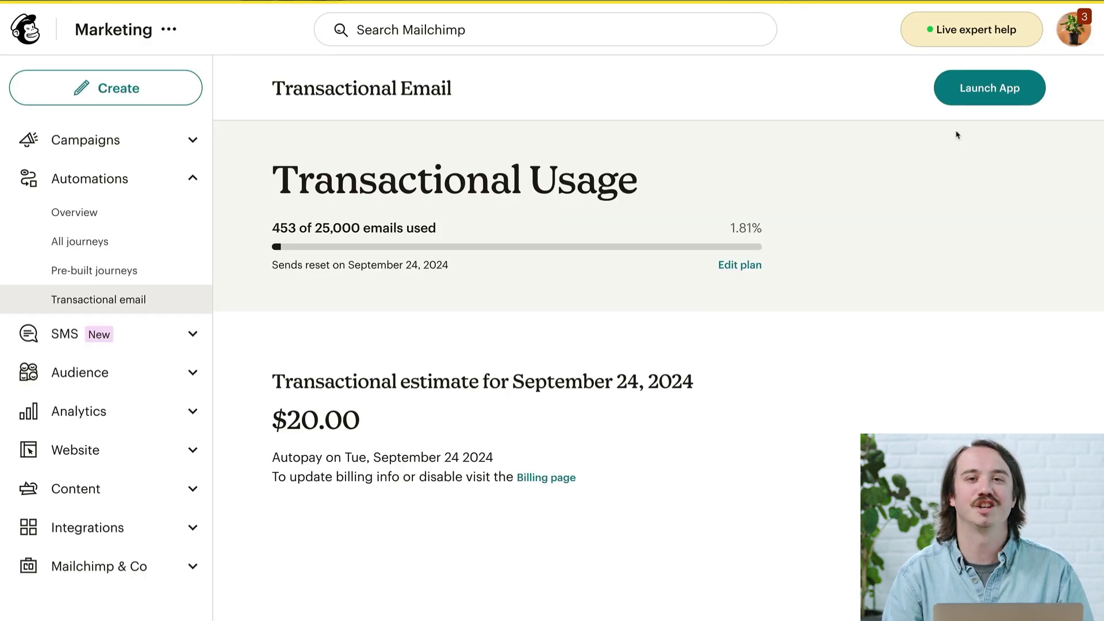
pyautogui.click(992, 106)
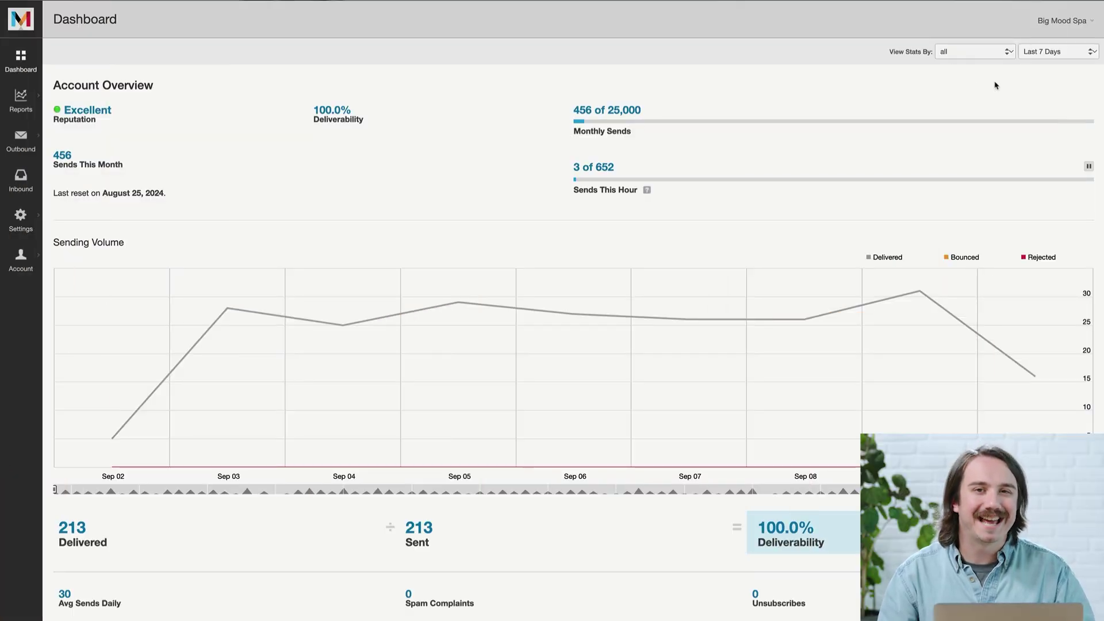
# Add pottedplanter.com as a sending domain under Settings > Domains > Sending Domains
pyautogui.click(26, 231)
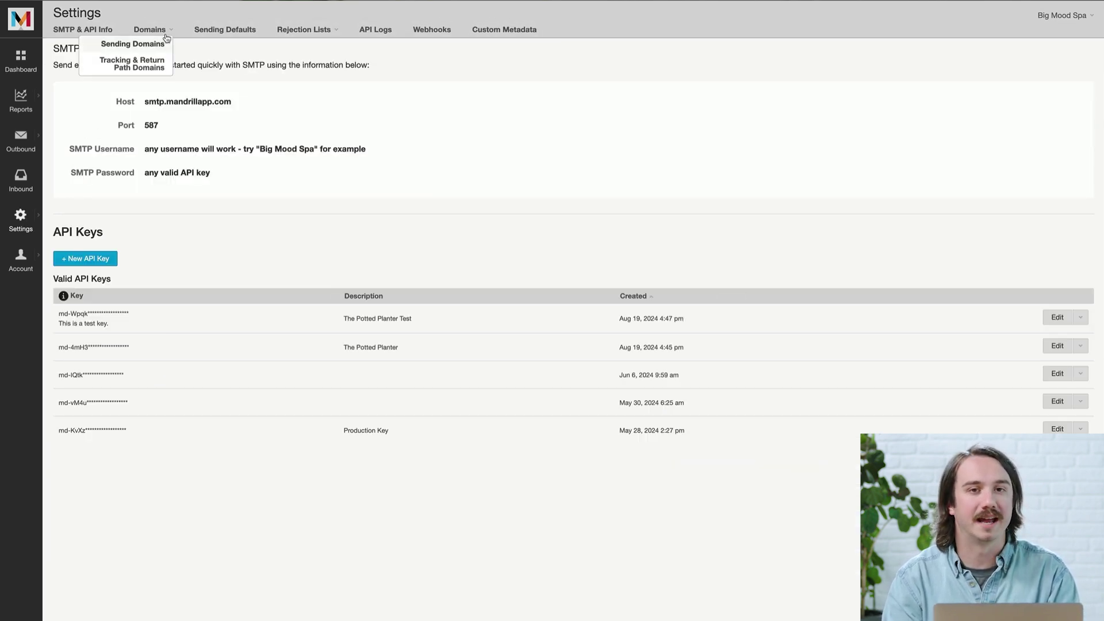
pyautogui.click(164, 45)
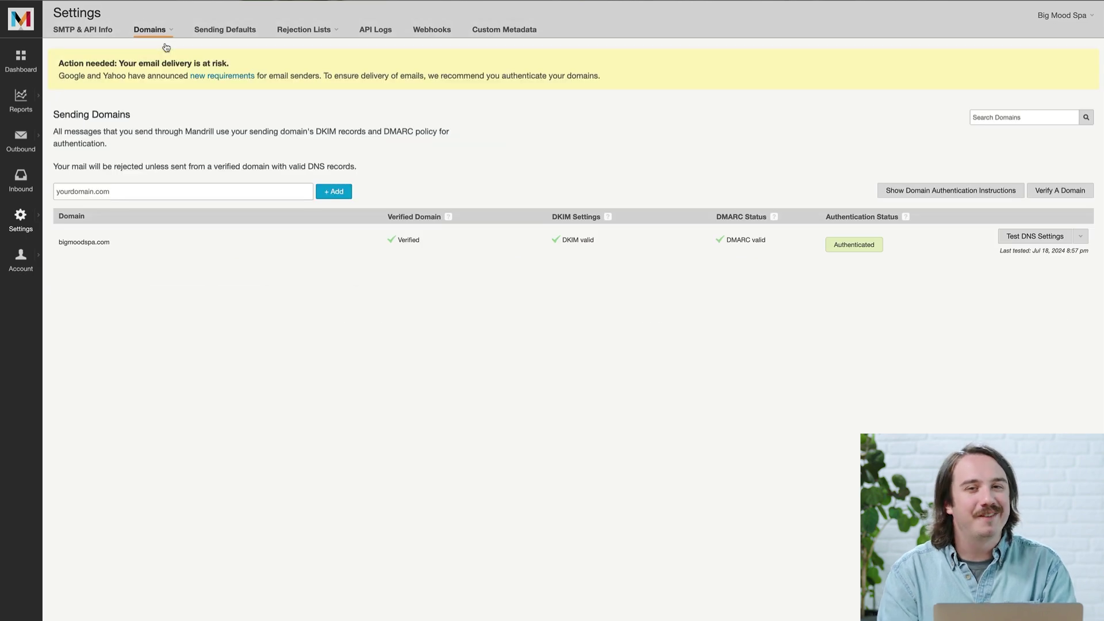
pyautogui.click(140, 187)
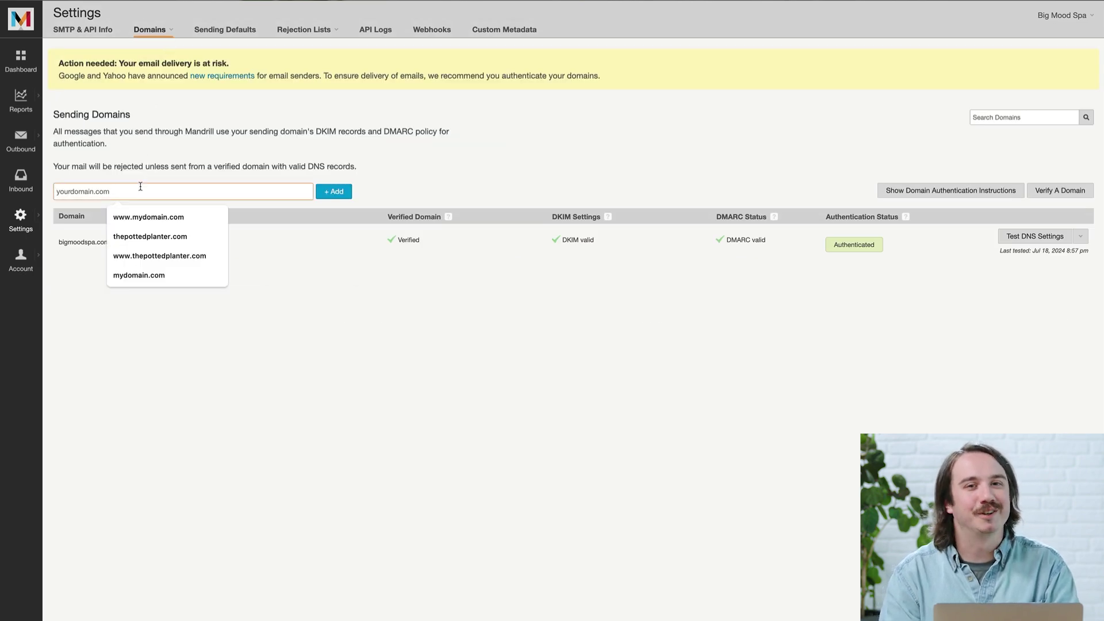
pyautogui.write('pottedplanter.com')
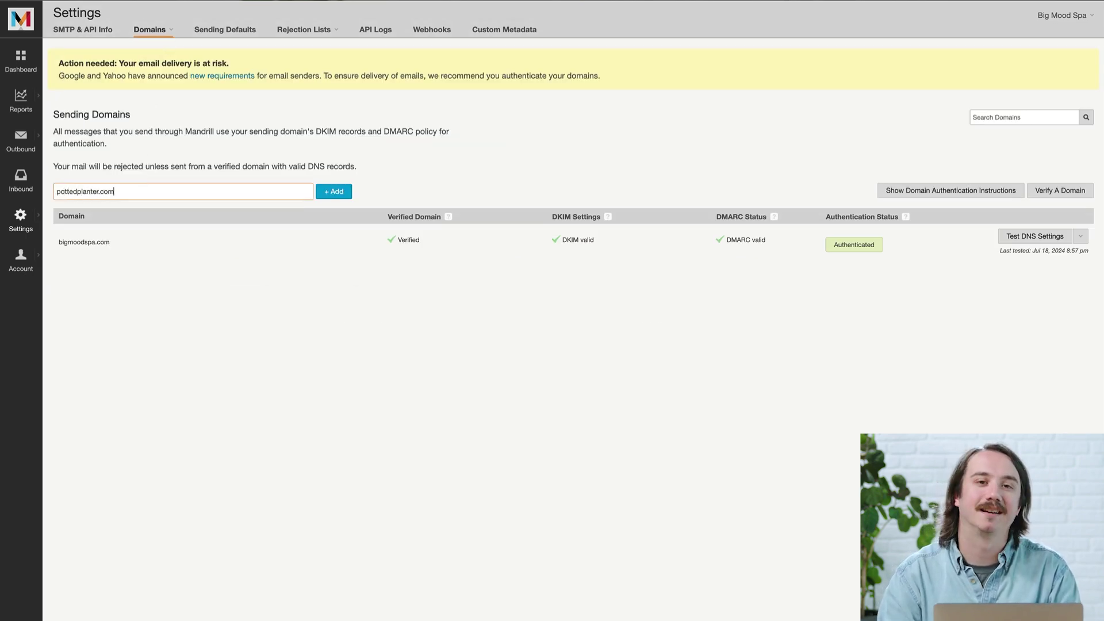
pyautogui.click(329, 193)
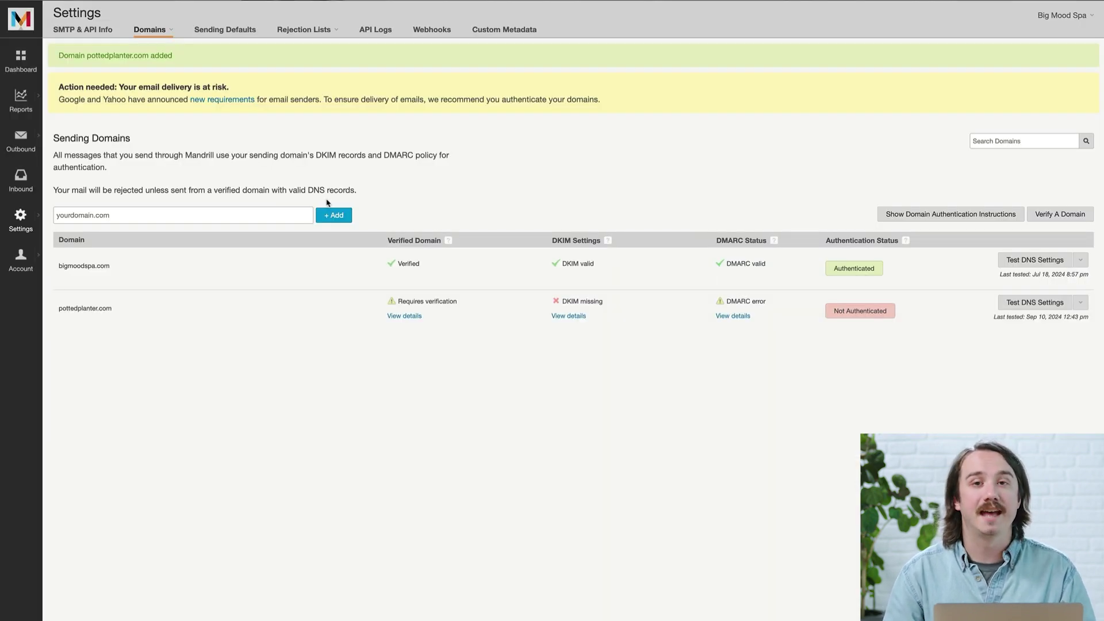
# Check pottedplanter.com's verification details, then show its DKIM CNAME records for dkim1 and dkim2.mandrillapp.com
pyautogui.click(403, 316)
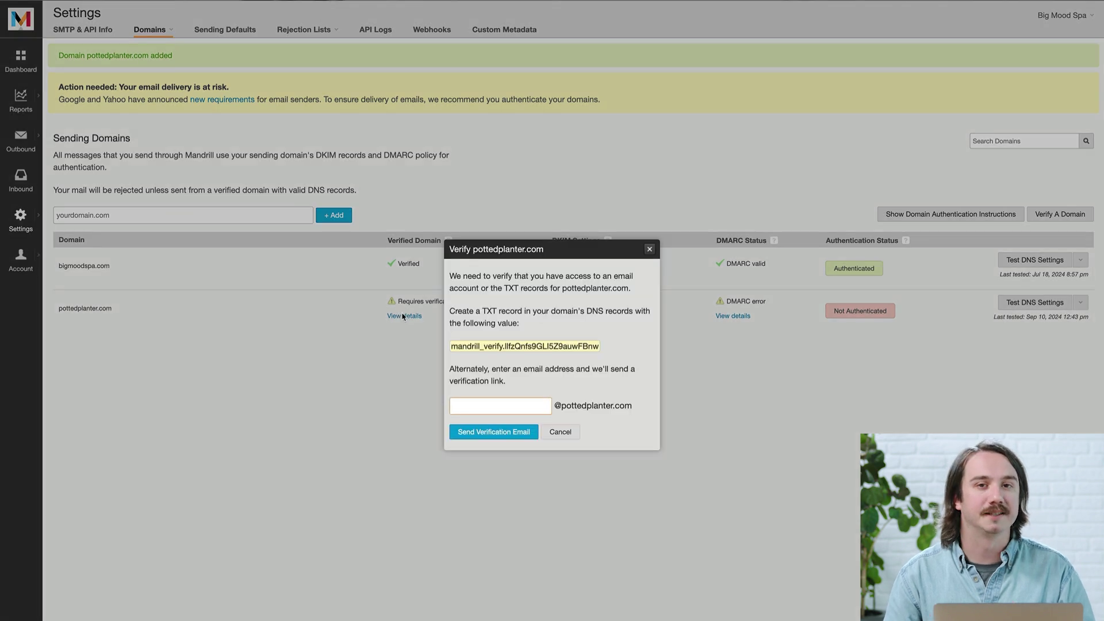
pyautogui.write('am')
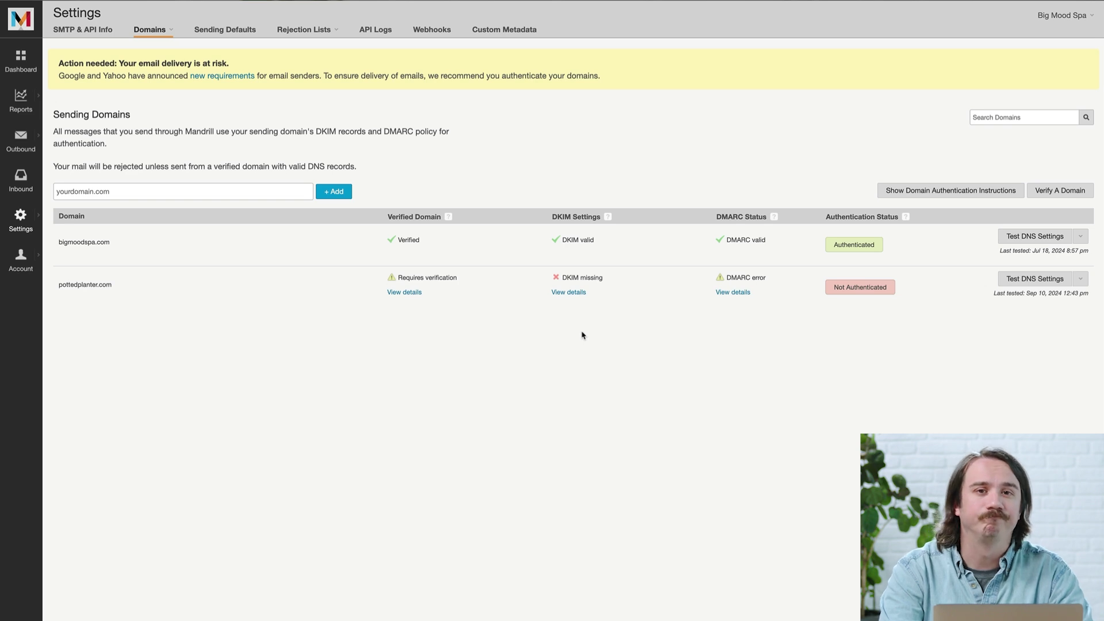
pyautogui.click(574, 293)
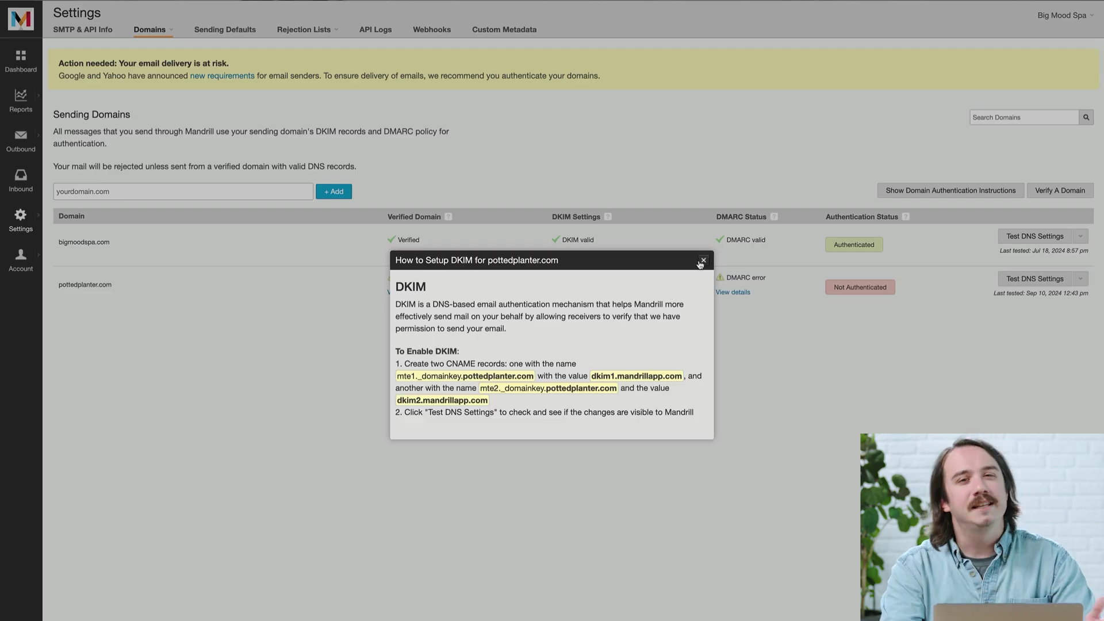
# Review pottedplanter.com's DMARC failure details, re-test its DNS settings, then open account settings
pyautogui.click(700, 260)
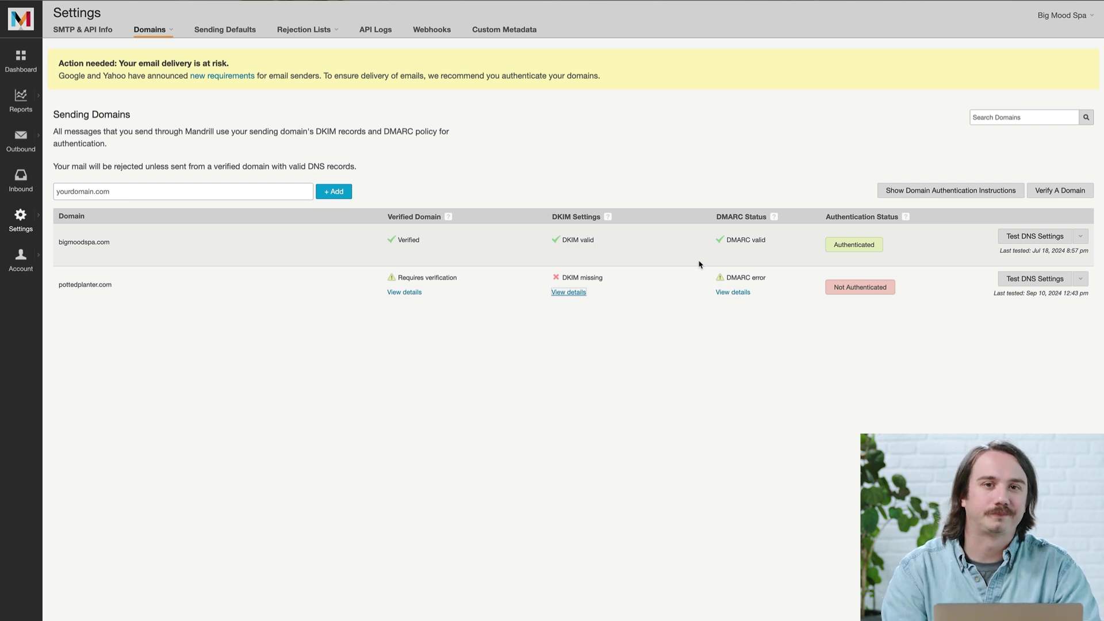
pyautogui.click(738, 293)
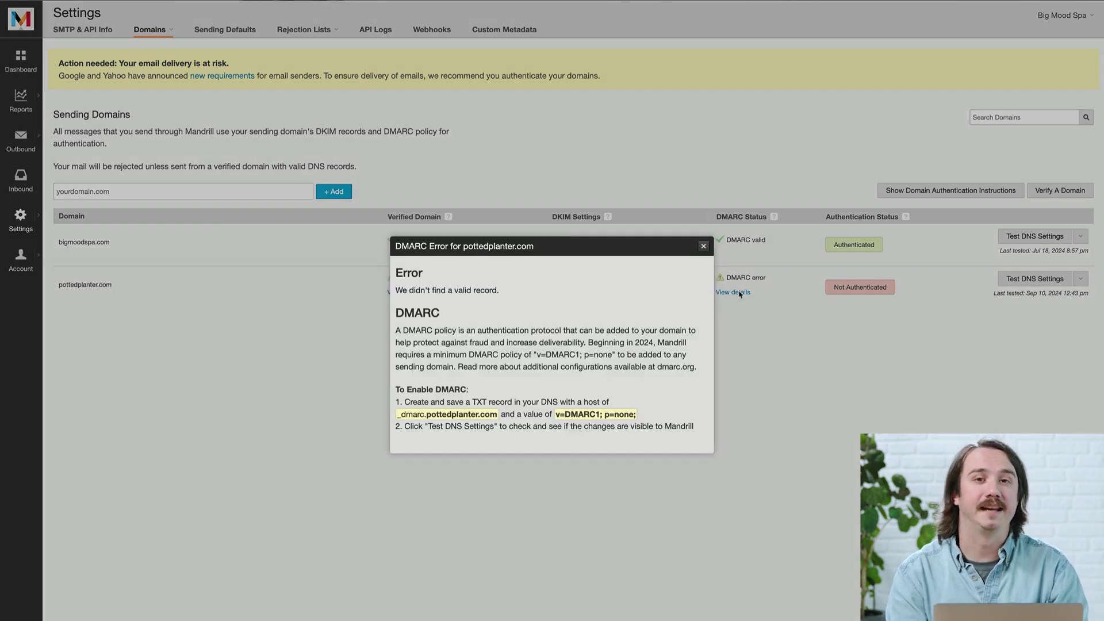
pyautogui.click(703, 246)
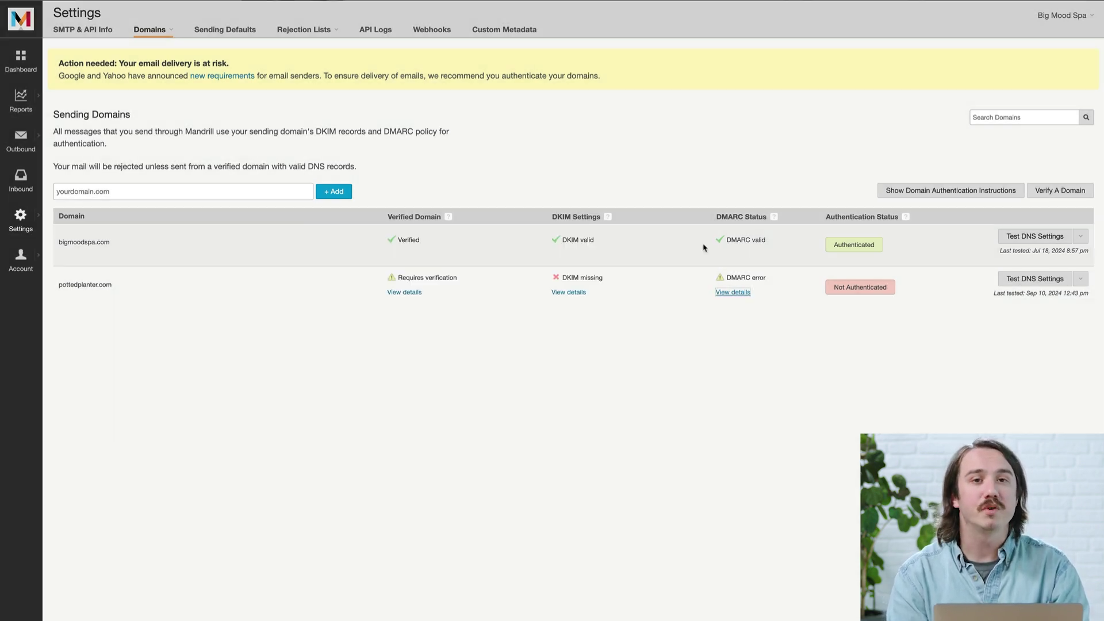
pyautogui.click(1030, 284)
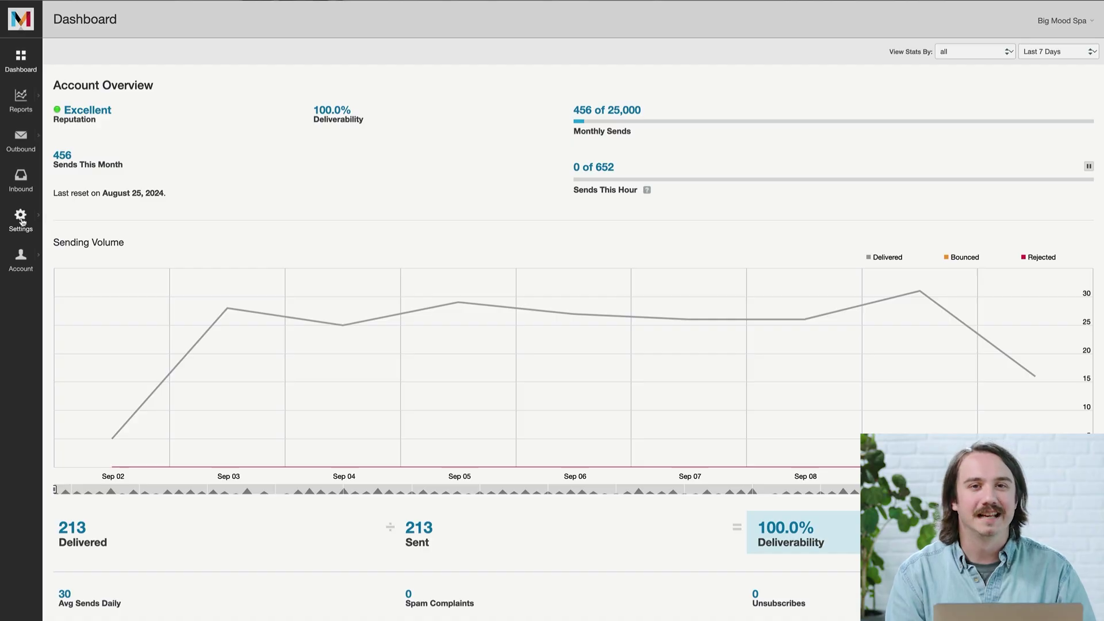
pyautogui.click(21, 220)
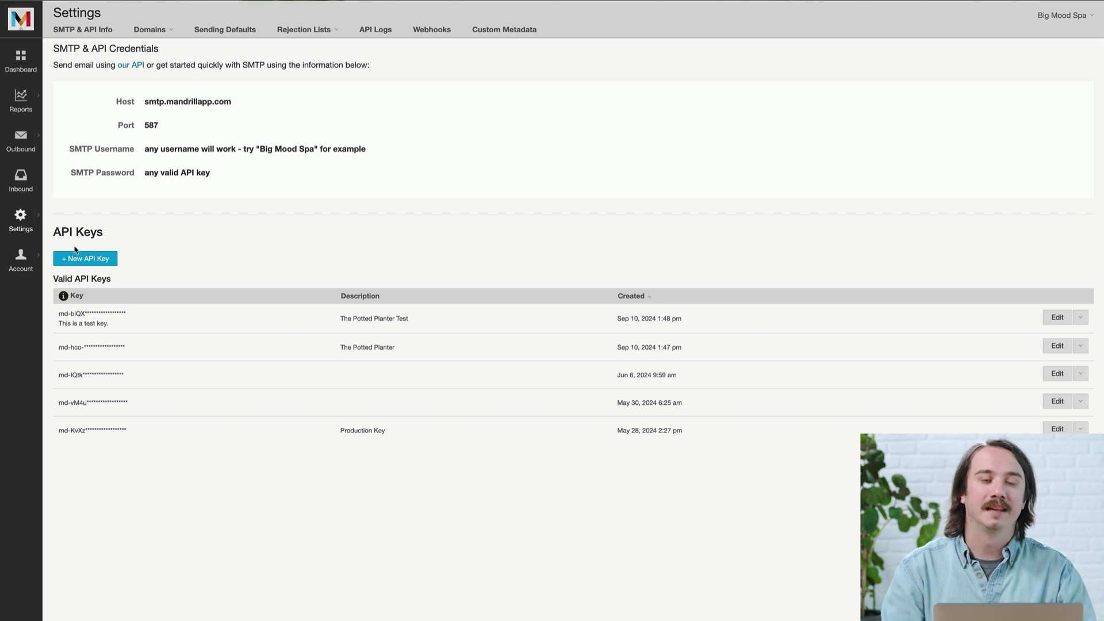
# Create a new API key described 'The Potted Planter' and copy it
pyautogui.click(90, 259)
pyautogui.click(90, 255)
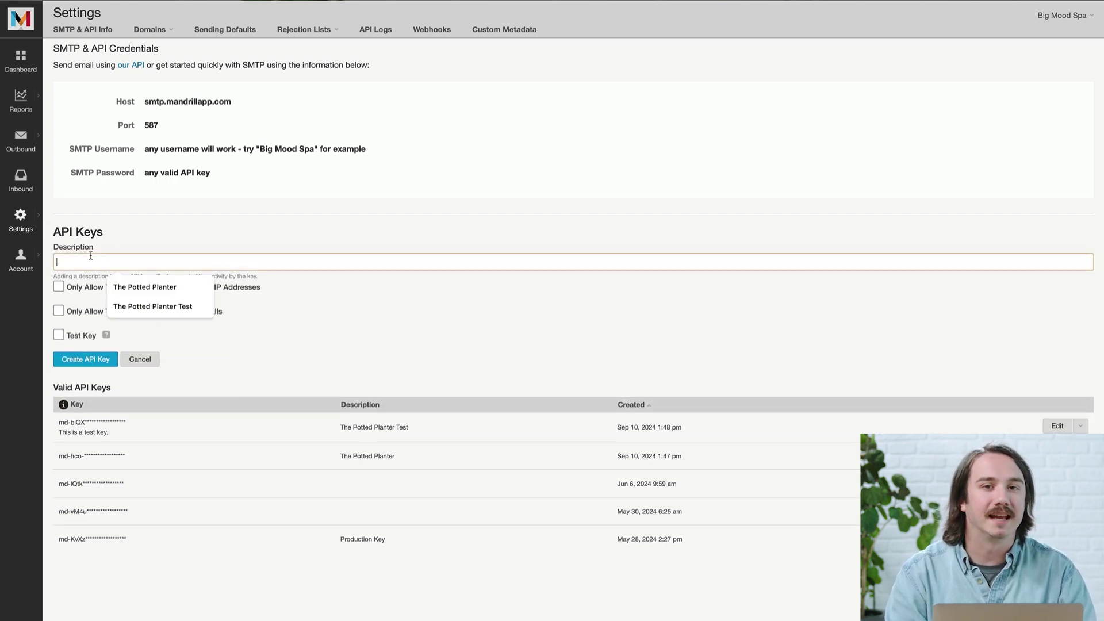
pyautogui.click(147, 286)
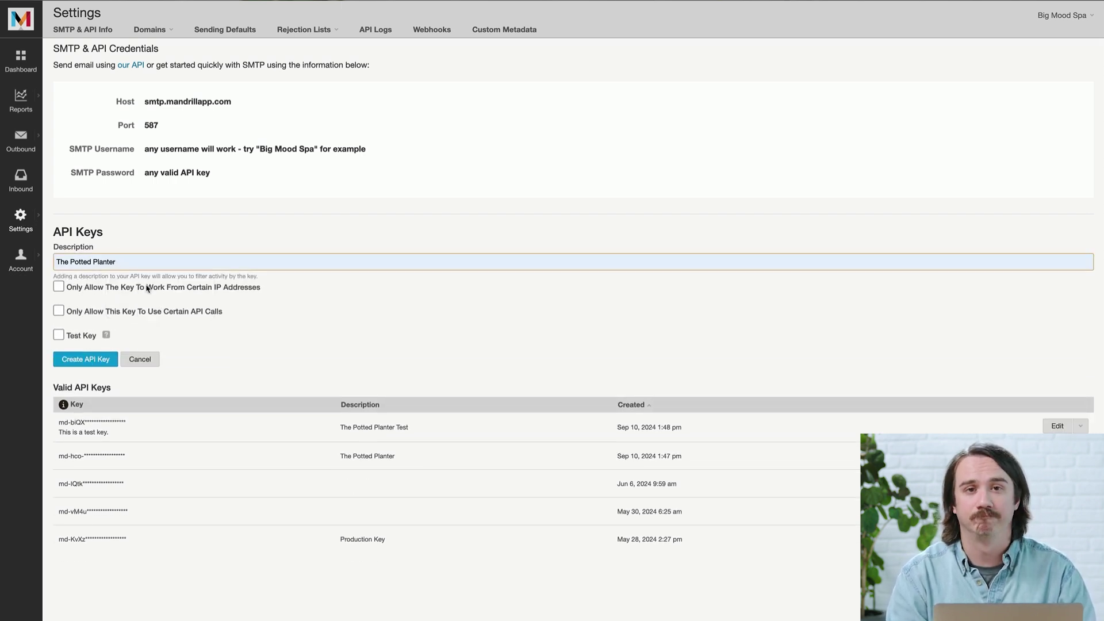
pyautogui.click(91, 362)
pyautogui.click(542, 388)
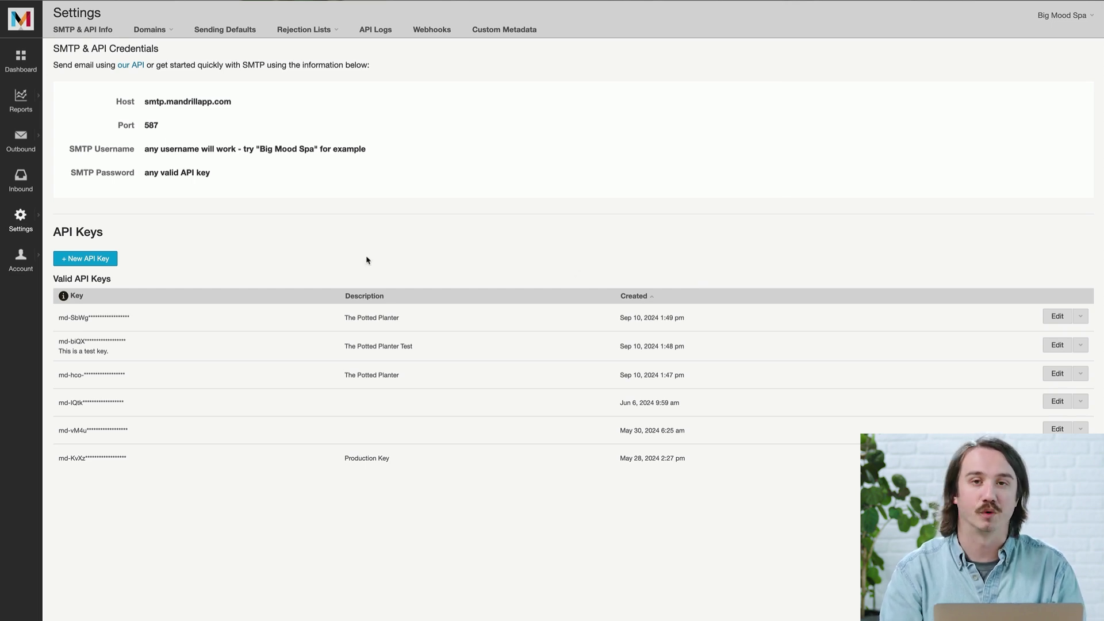
# Create a test-only API key described 'The Potted Planter Test', copy it, and close the dialog
pyautogui.click(112, 261)
pyautogui.click(112, 262)
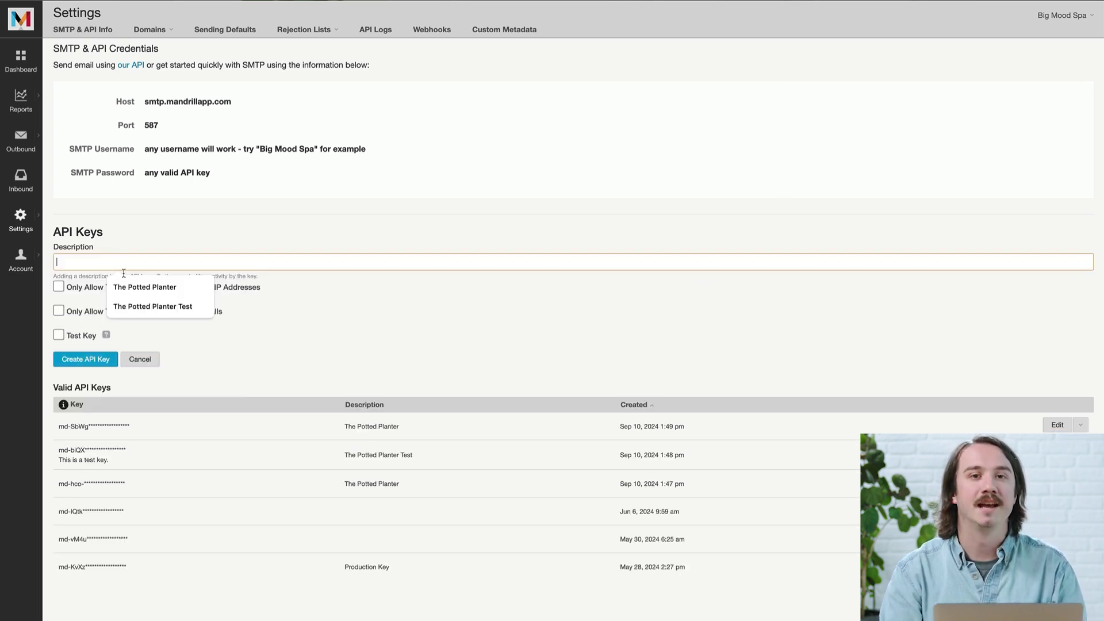
pyautogui.click(147, 306)
pyautogui.click(59, 335)
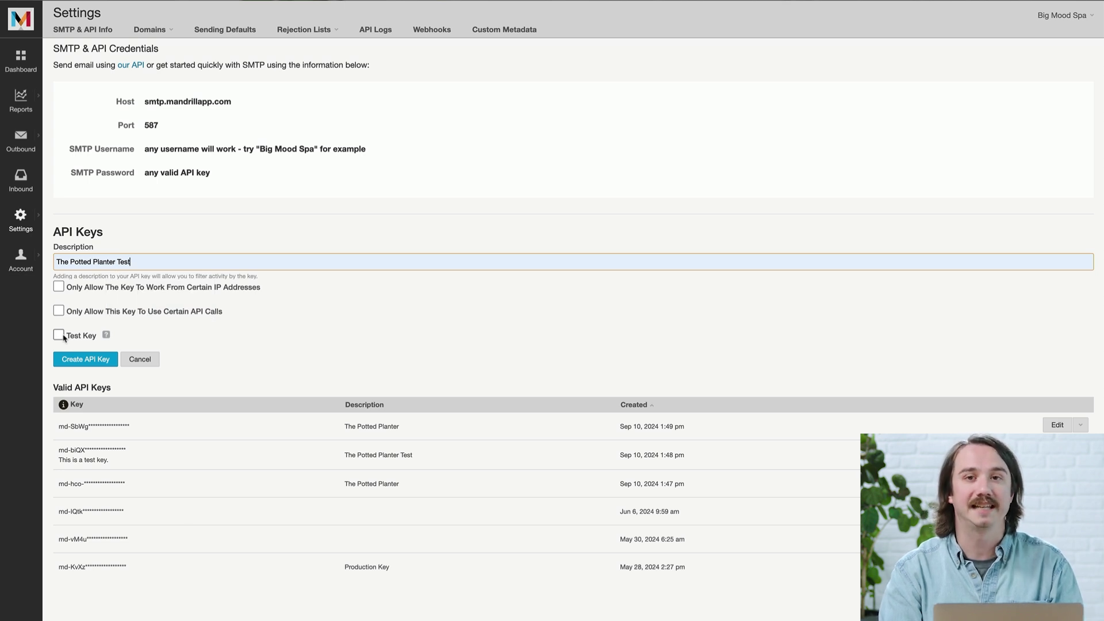
pyautogui.click(88, 366)
pyautogui.click(548, 386)
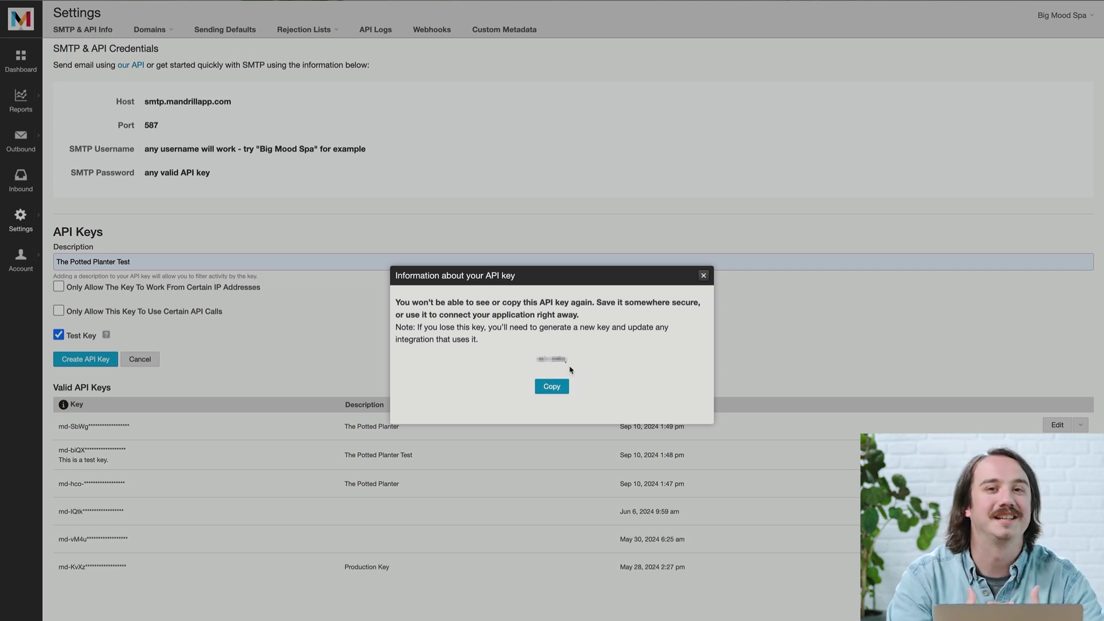
pyautogui.click(703, 276)
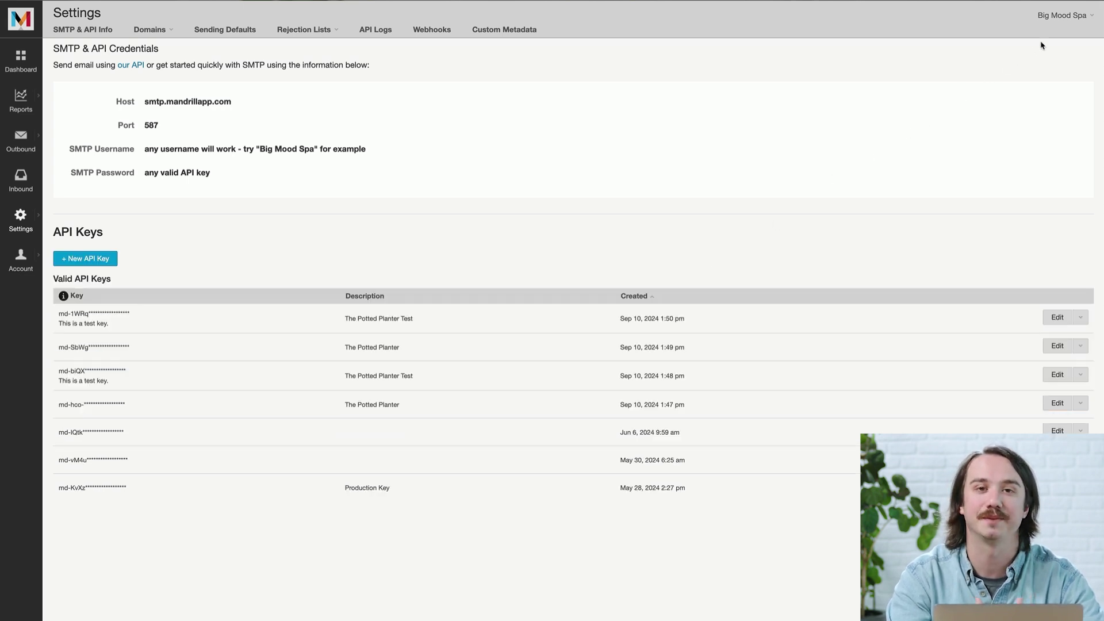
pyautogui.click(1071, 20)
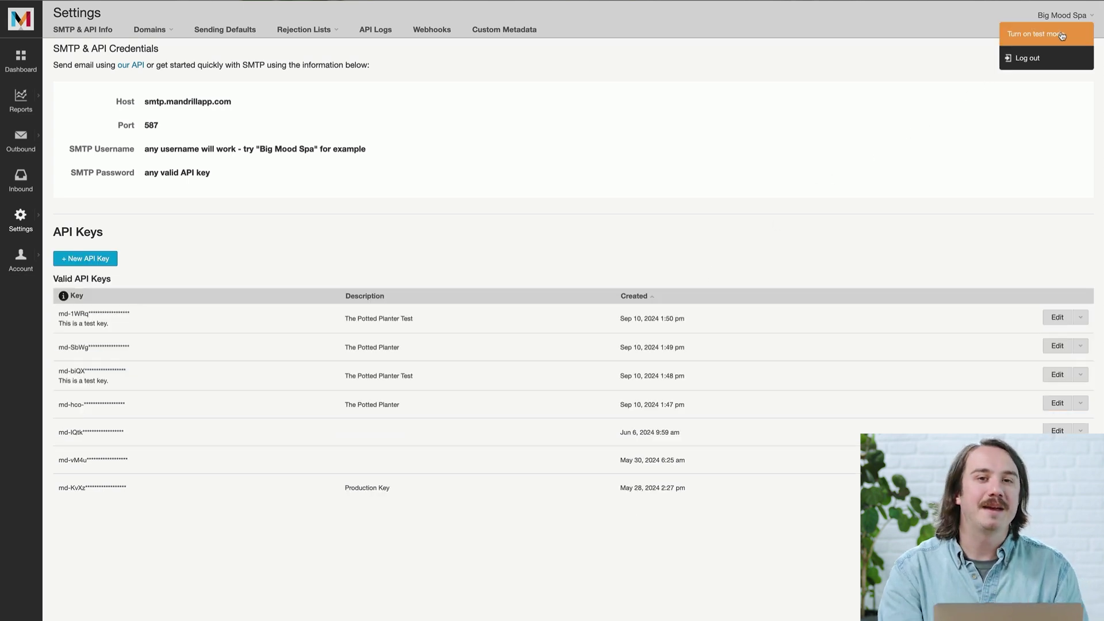
# Choose Turn on test mode from the Big Mood Spa account dropdown
pyautogui.click(1062, 36)
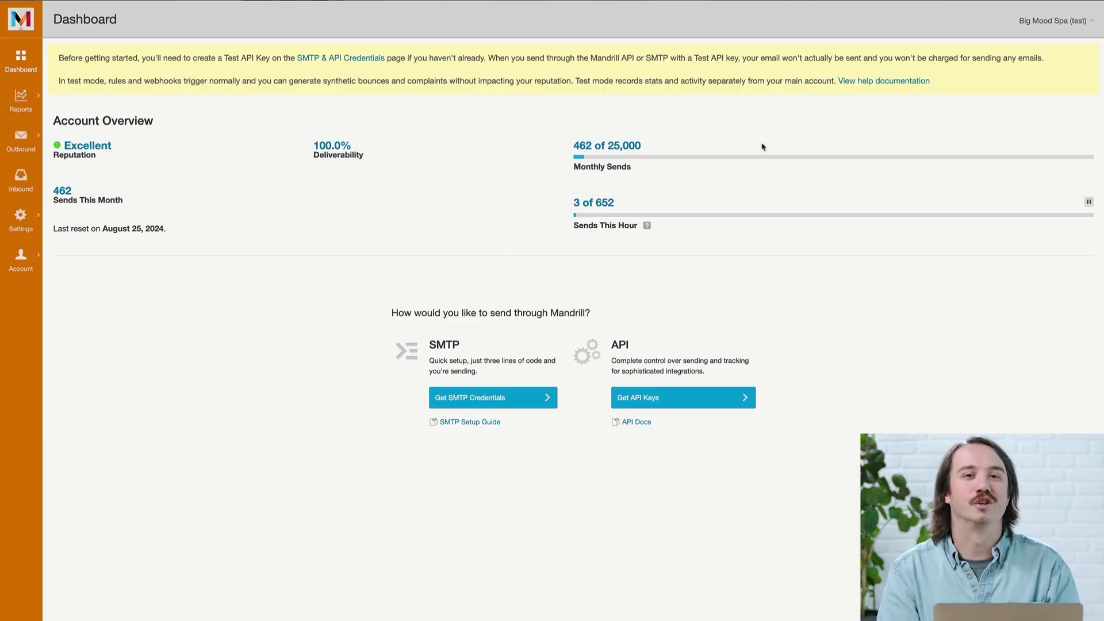
# Choose Exit test mode from the account dropdown to return to the live Dashboard
pyautogui.click(1037, 22)
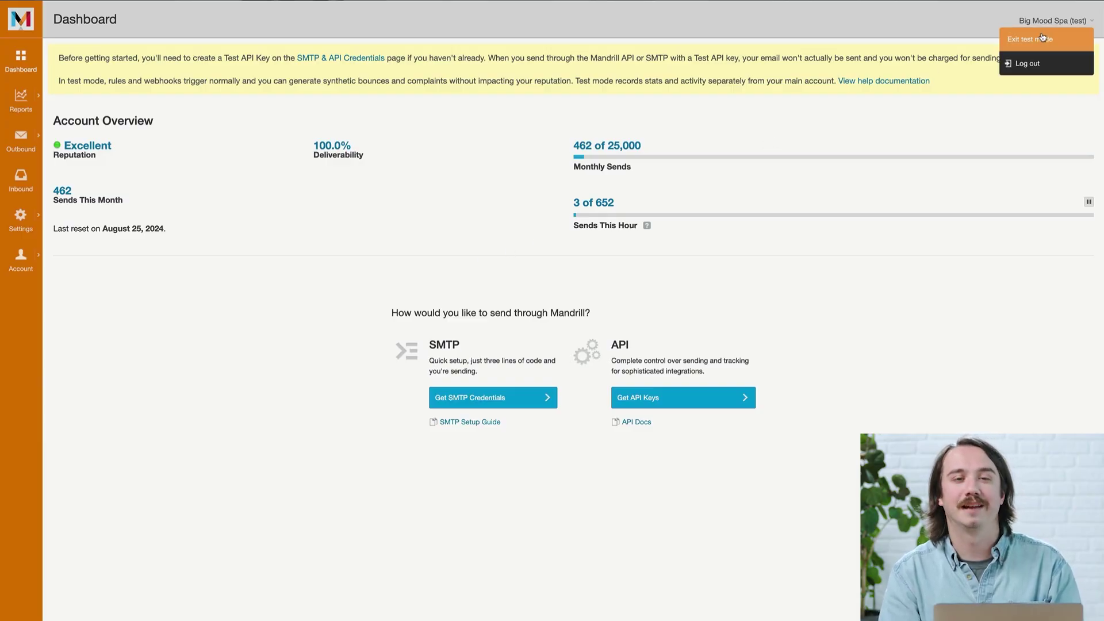
pyautogui.click(1042, 36)
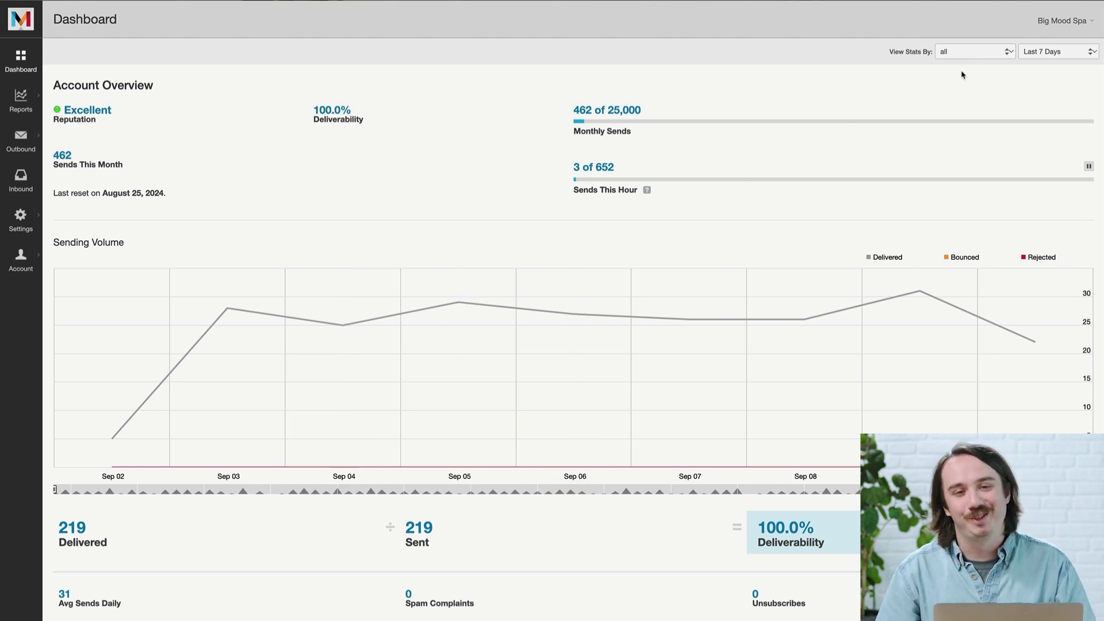
# Show dashboard stats for Last 14 Days, then open the Outbound activity page
pyautogui.click(1029, 55)
pyautogui.click(1048, 64)
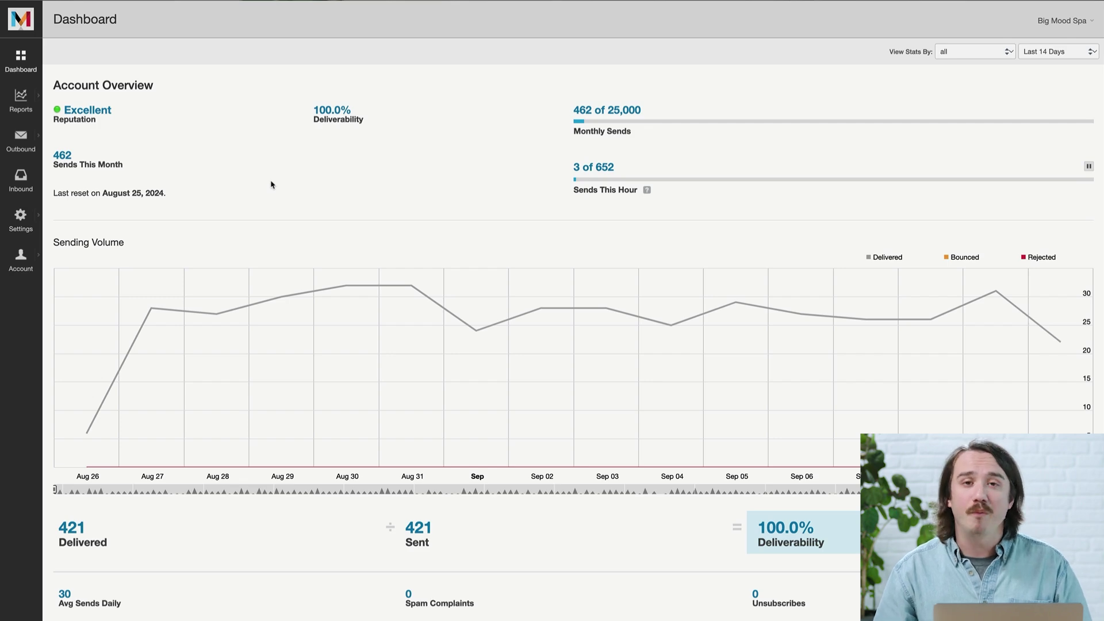
pyautogui.click(28, 151)
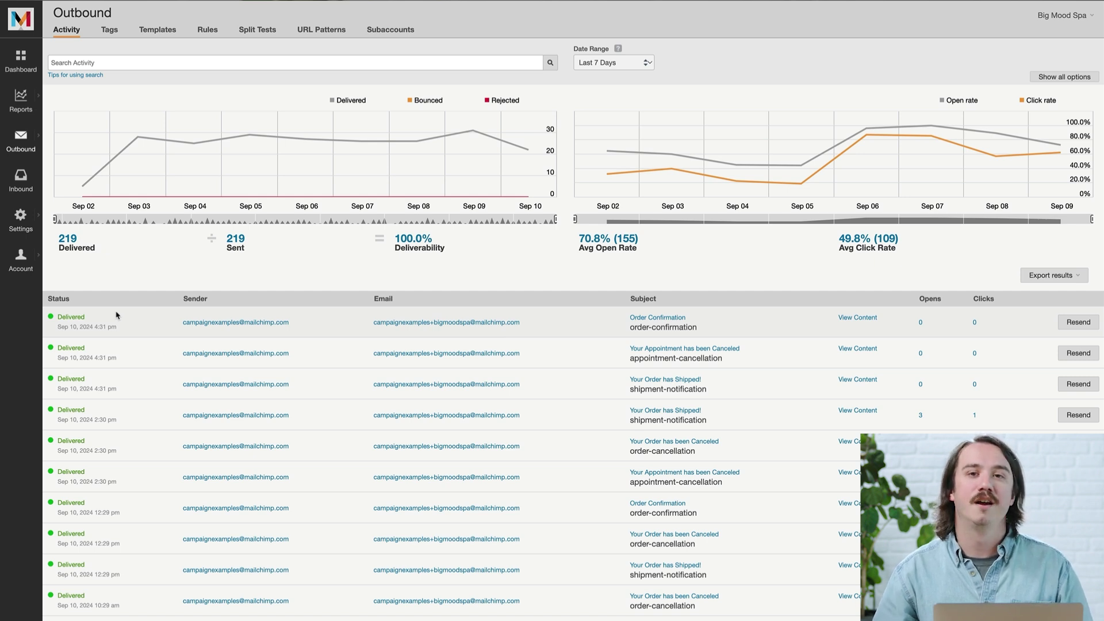
# View the content of the Order Confirmation email in the first activity row
pyautogui.click(856, 318)
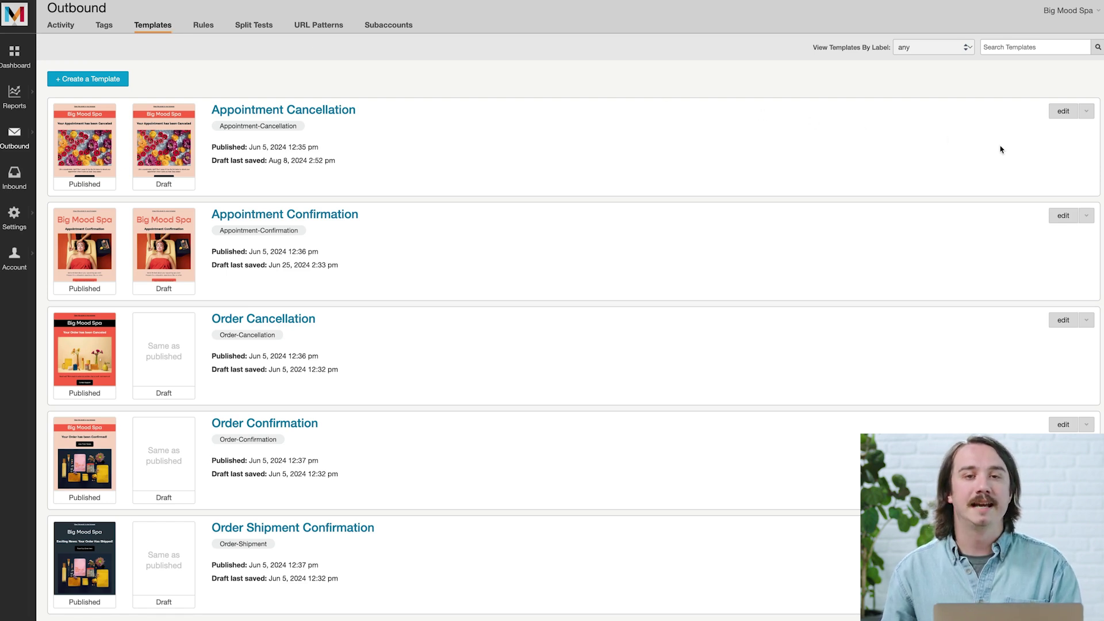
# Check the Appointment Cancellation template's extra actions, then begin a new template
pyautogui.click(1086, 111)
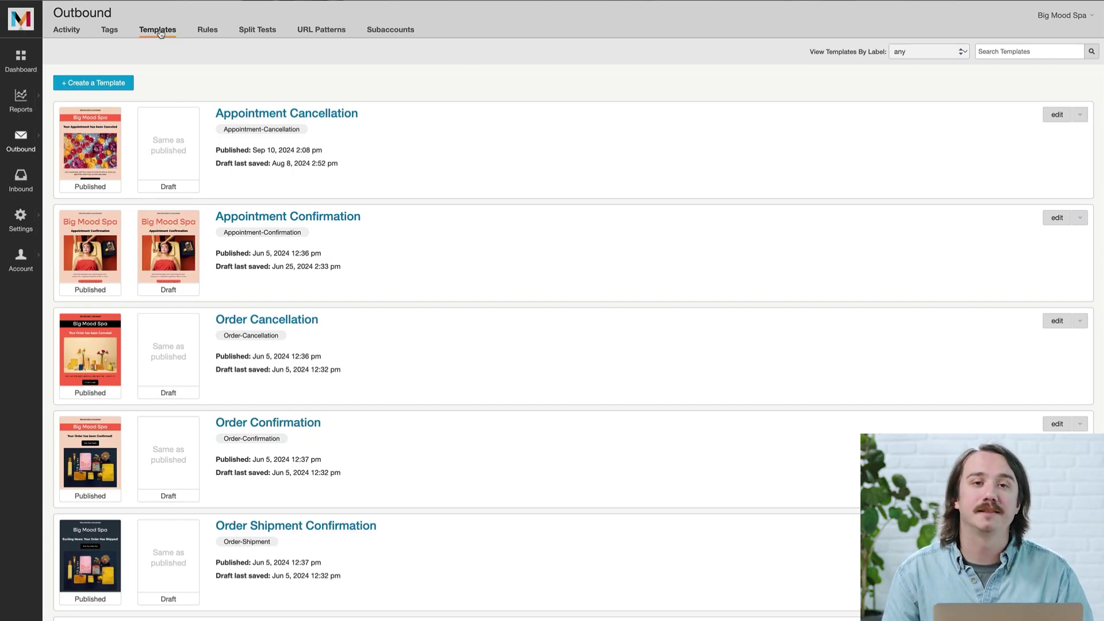
pyautogui.click(121, 83)
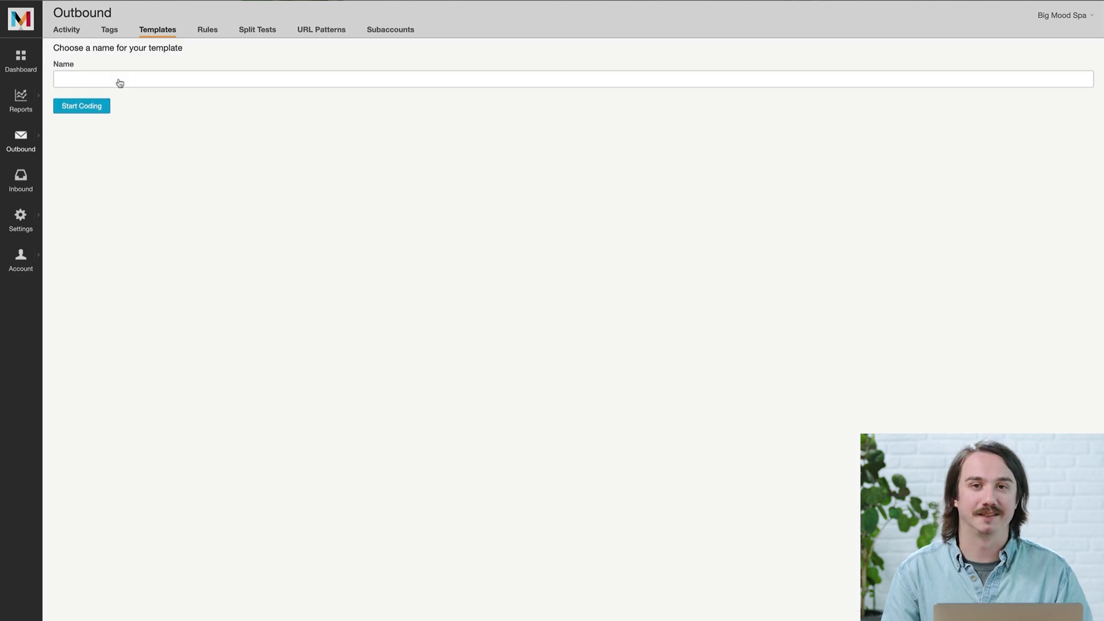
# Name the new template 'Welcome New Customer!' and start coding it in the HTML editor
pyautogui.click(121, 81)
pyautogui.click(140, 104)
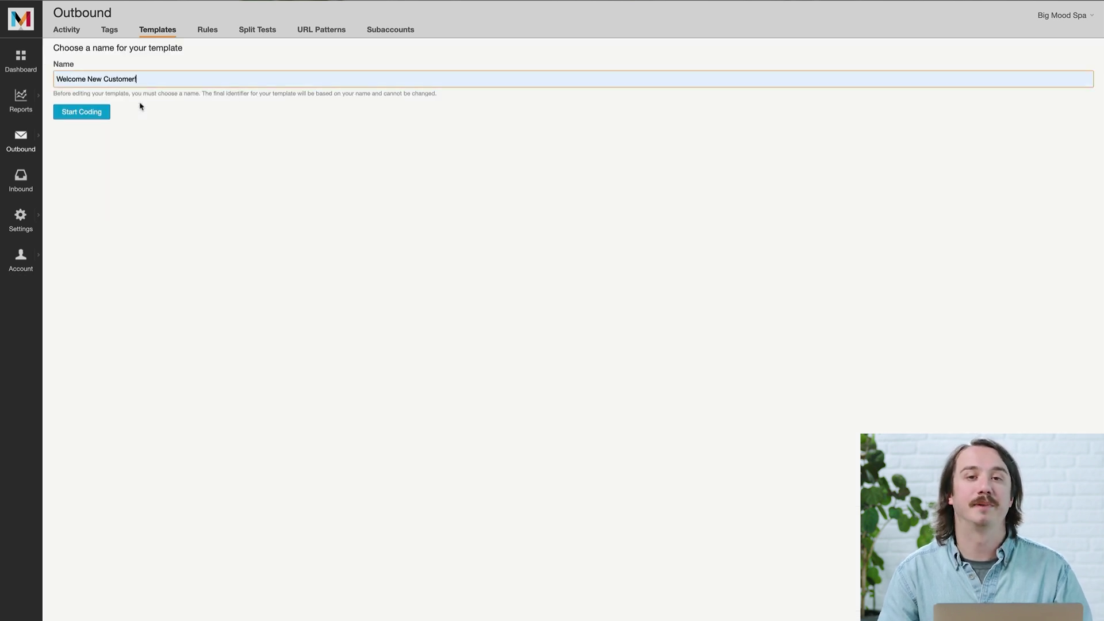
pyautogui.click(108, 112)
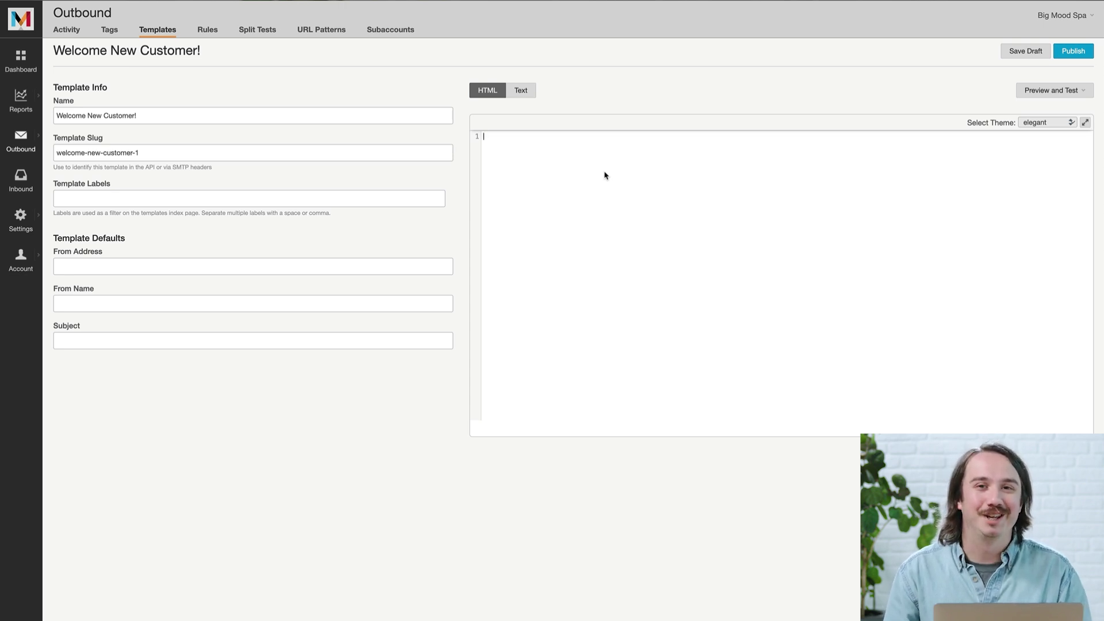
# Review the Preview and Test options for the Welcome New Customer! template, then dismiss them
pyautogui.click(1059, 90)
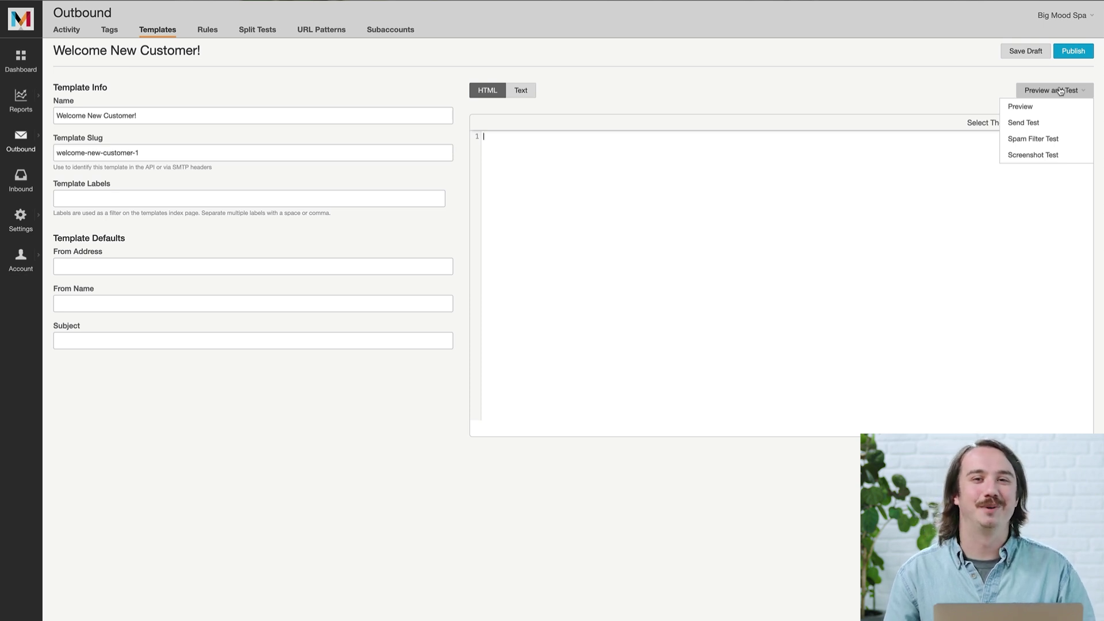
pyautogui.click(1059, 90)
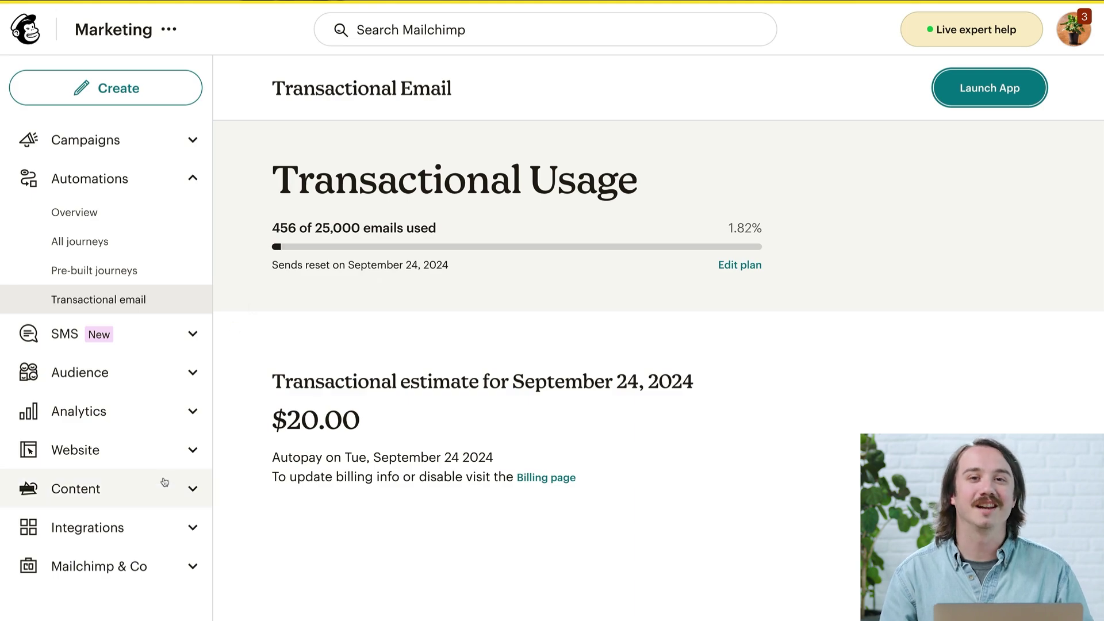
# Browse Mailchimp's saved email templates and view the Order Cancellation template's extra actions
pyautogui.click(163, 486)
pyautogui.click(124, 579)
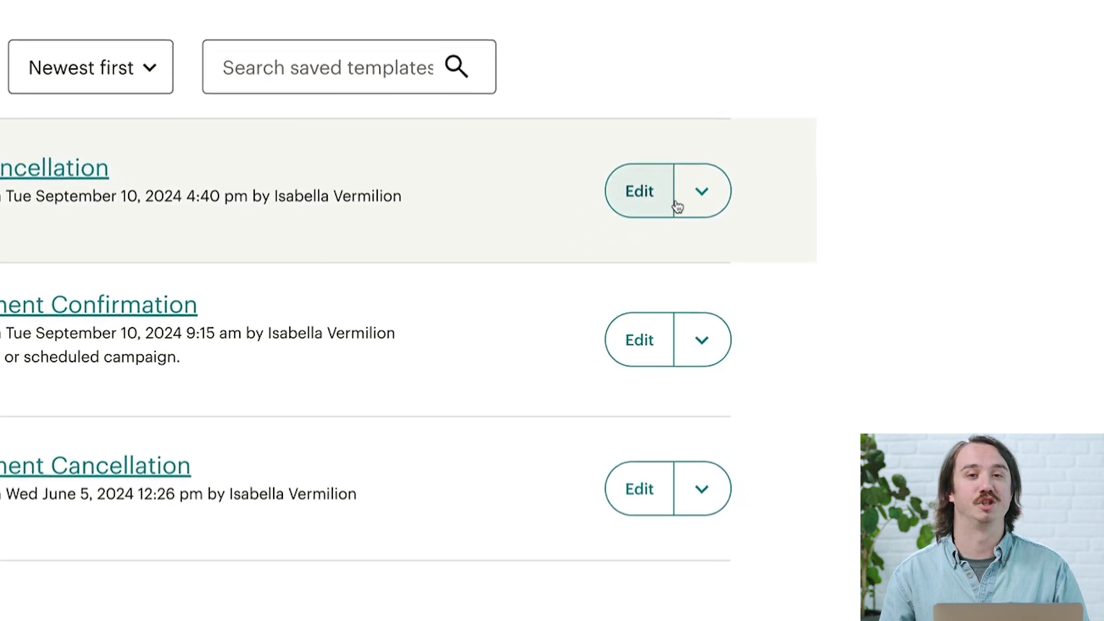
pyautogui.click(964, 353)
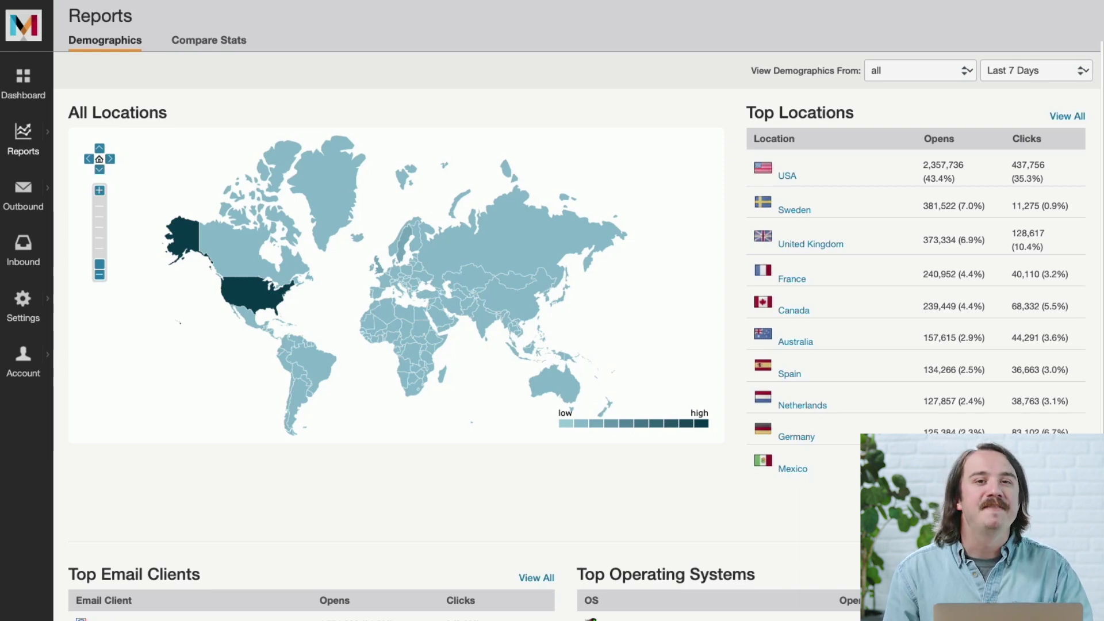
pyautogui.moveTo(237, 263)
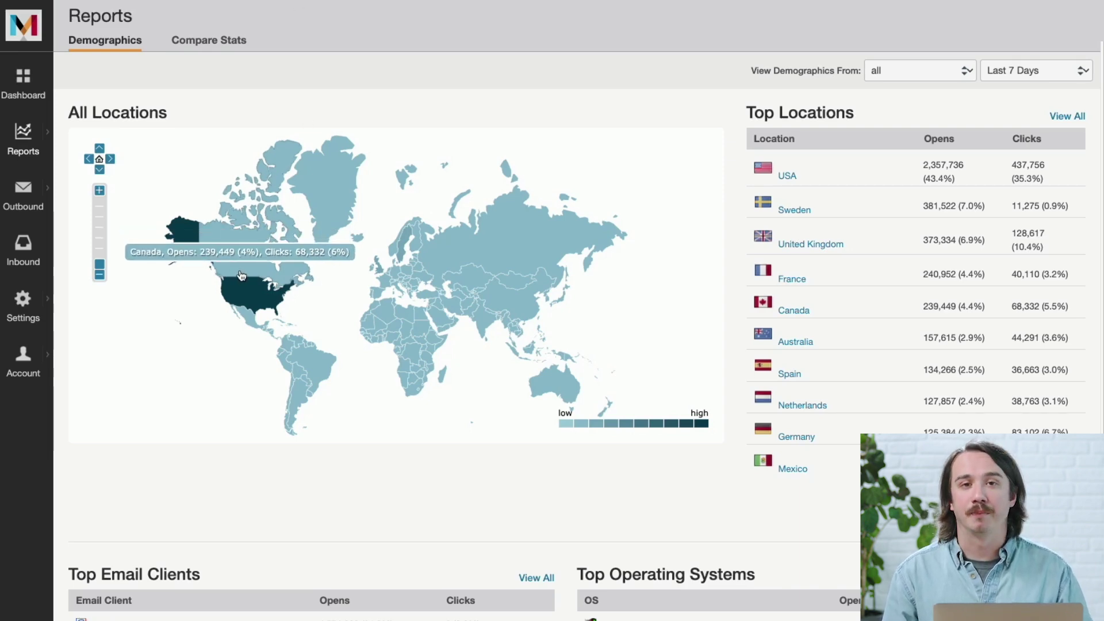
pyautogui.moveTo(245, 292)
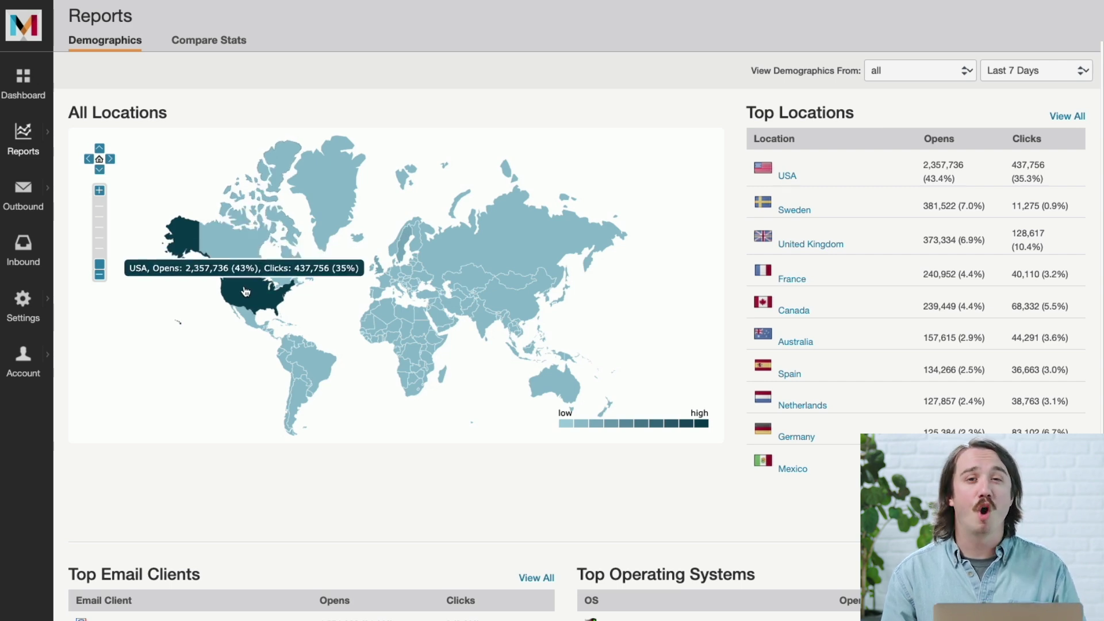
pyautogui.moveTo(252, 320)
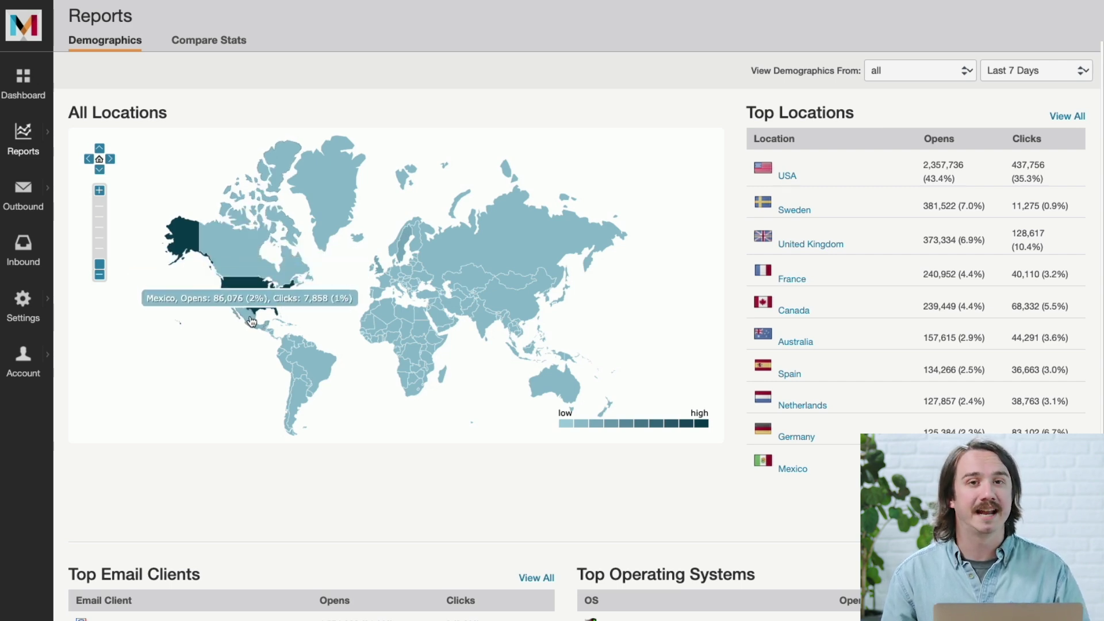
pyautogui.moveTo(379, 270)
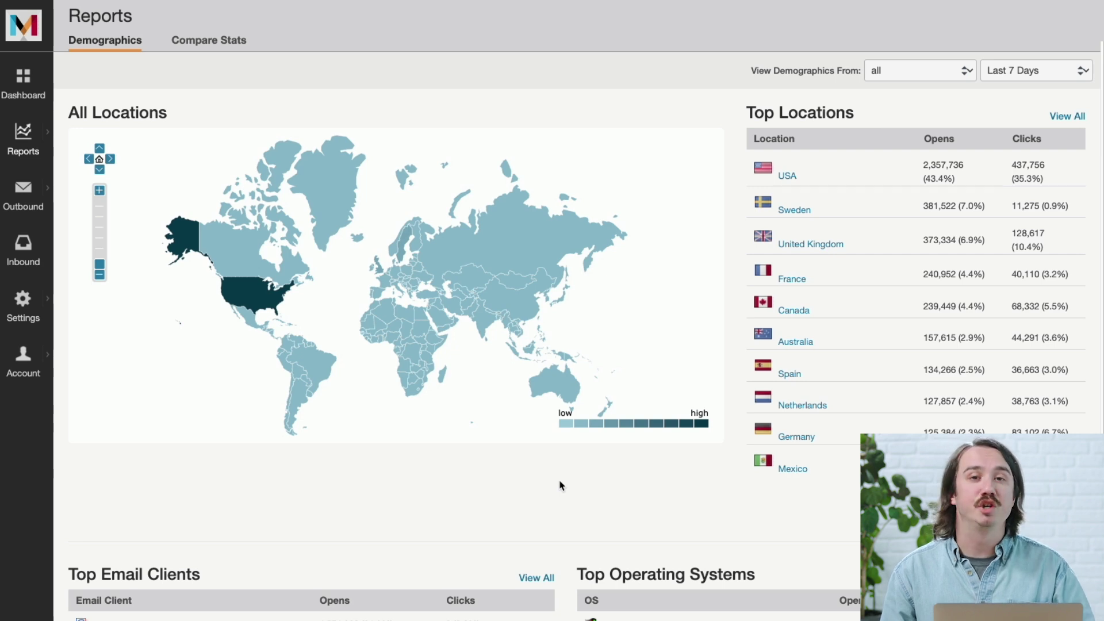
pyautogui.scroll(-3, 561, 486)
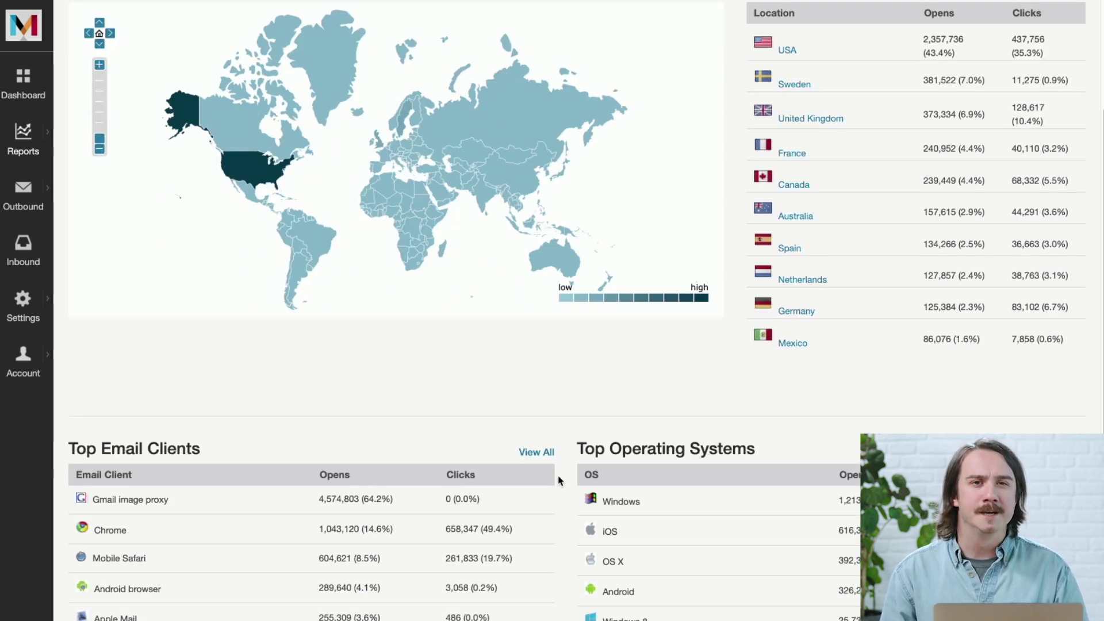
pyautogui.scroll(3, 558, 480)
pyautogui.click(99, 190)
pyautogui.click(99, 190)
pyautogui.click(99, 190)
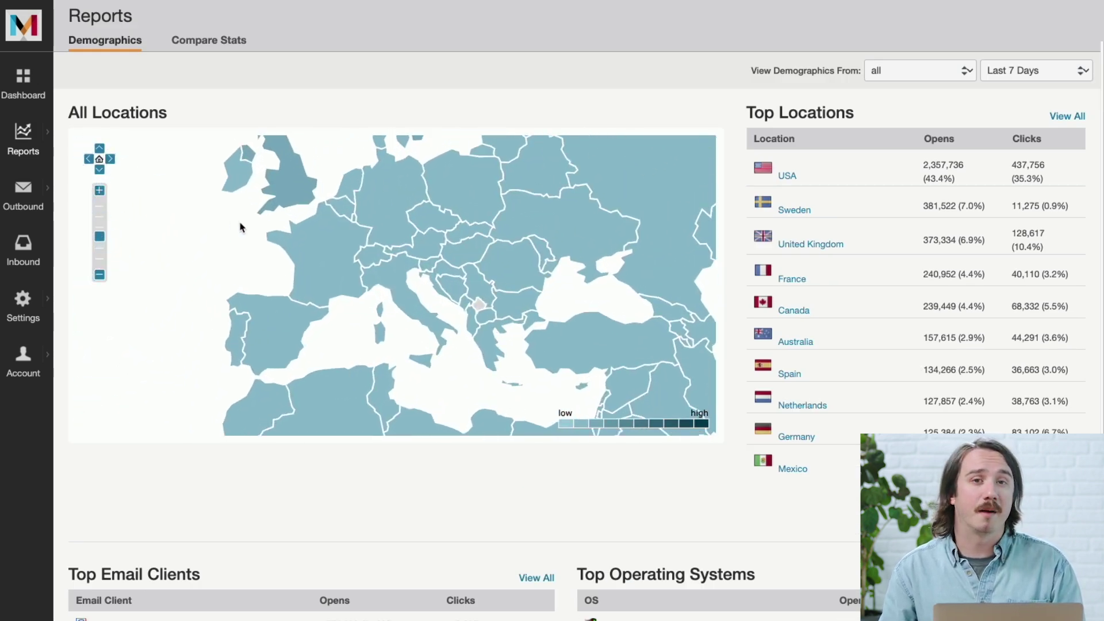
pyautogui.scroll(1, 240, 227)
pyautogui.moveTo(333, 265)
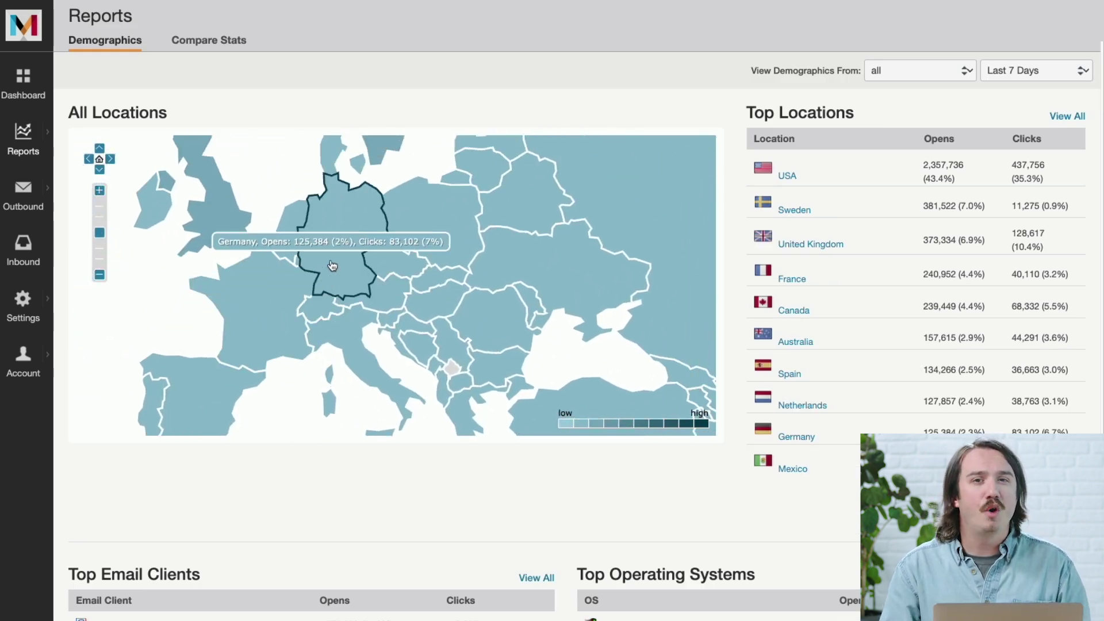
pyautogui.moveTo(290, 257)
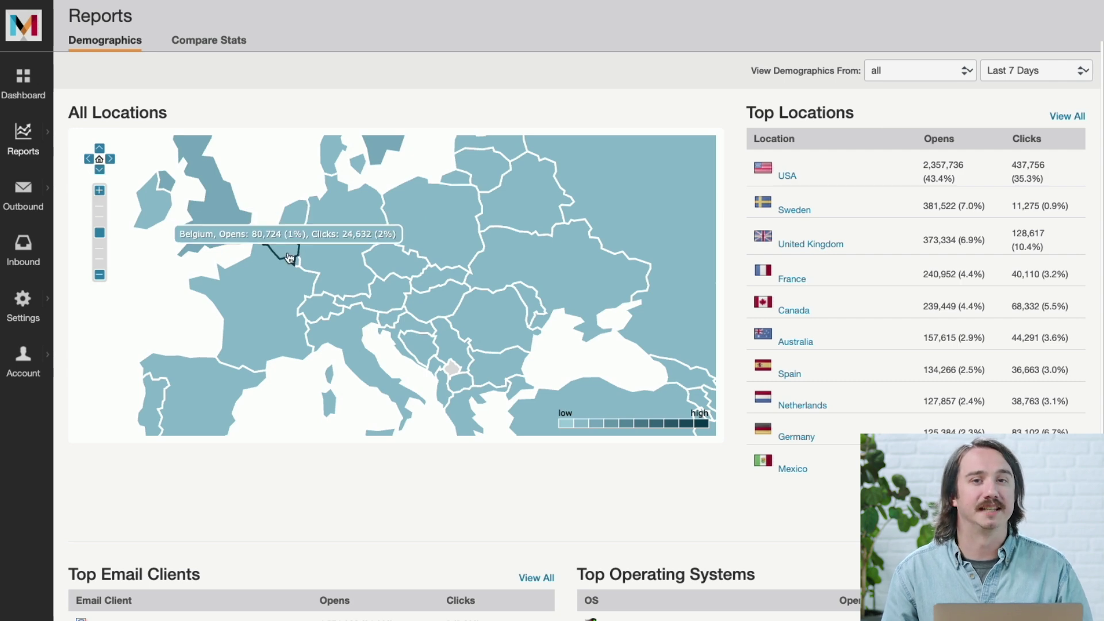
pyautogui.click(99, 274)
pyautogui.click(99, 275)
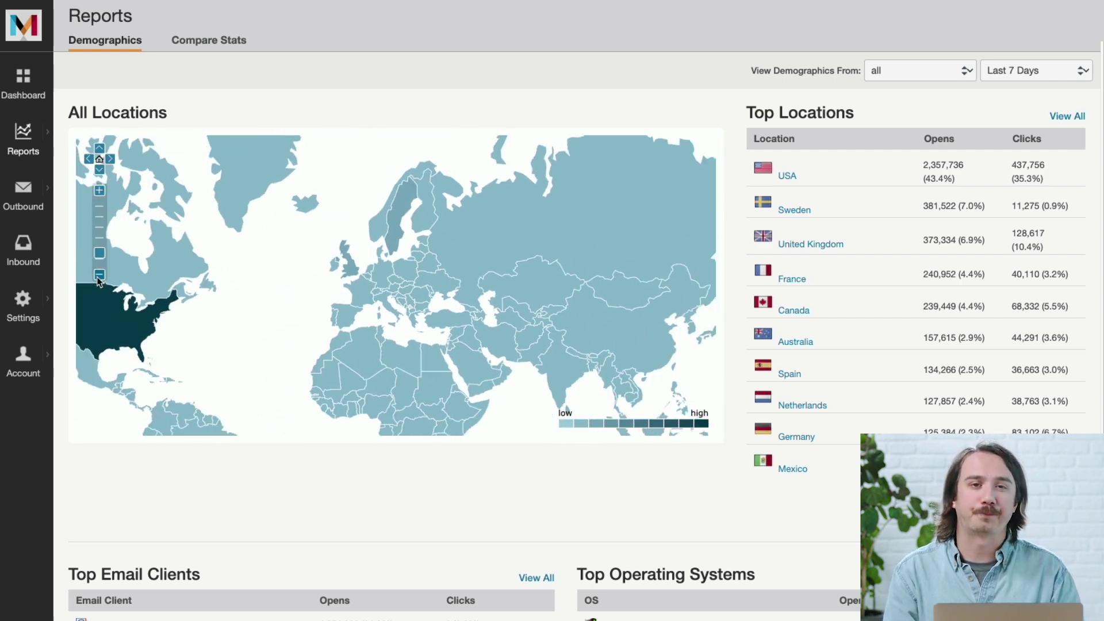
pyautogui.click(99, 274)
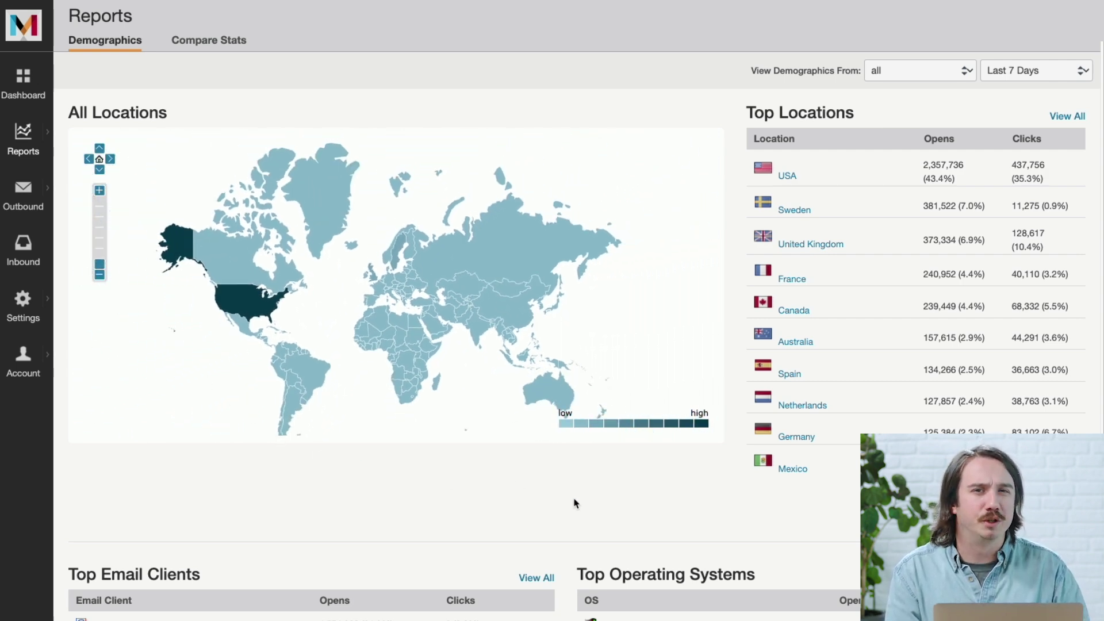